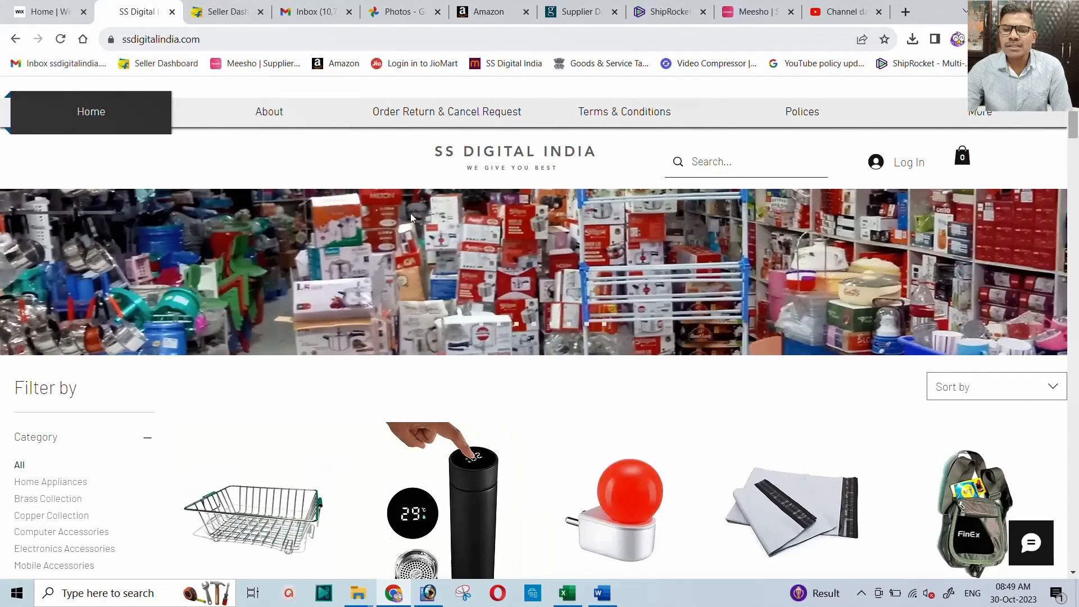
# Step: Browse the product listings on the SS Digital India store's home page
pyautogui.scroll(-4, 411, 215)
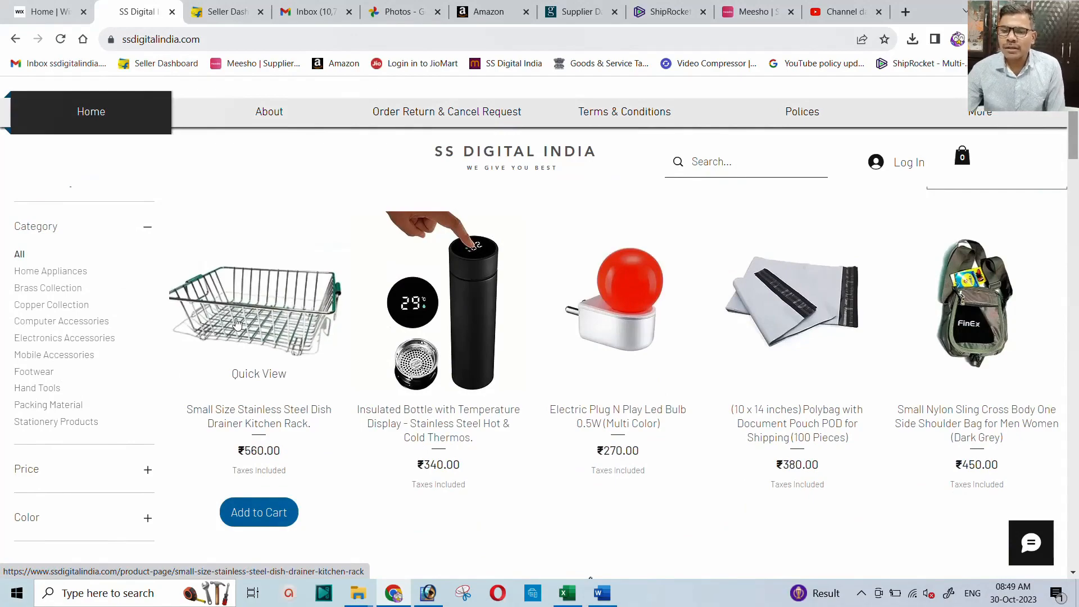
pyautogui.scroll(-10, 236, 324)
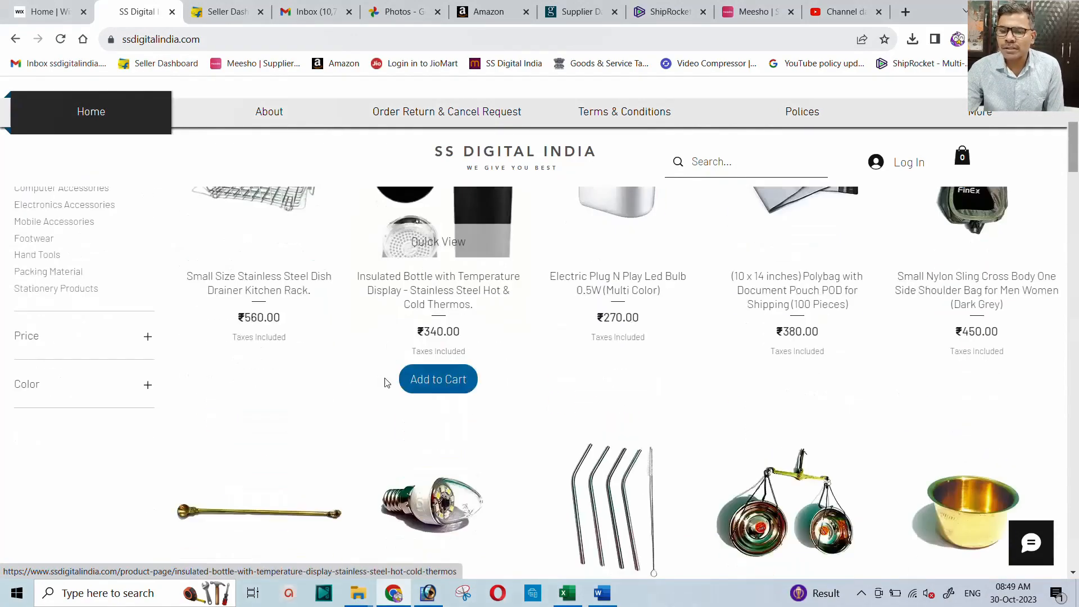
pyautogui.scroll(5, 419, 370)
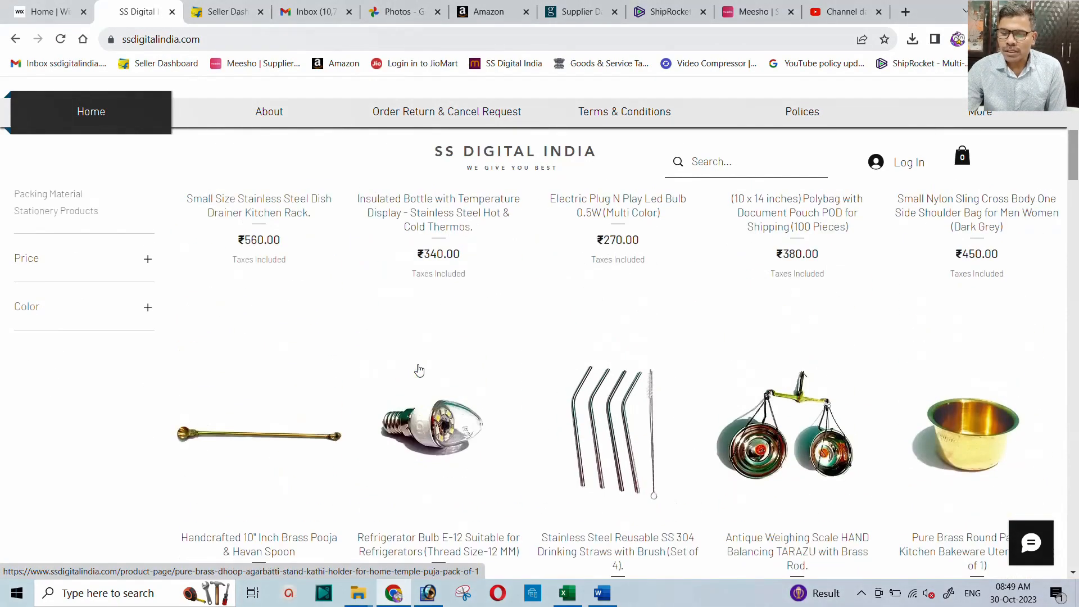
# Step: Switch to the Word document on physical and digital products and review the marketing facts for physical products
pyautogui.click(602, 595)
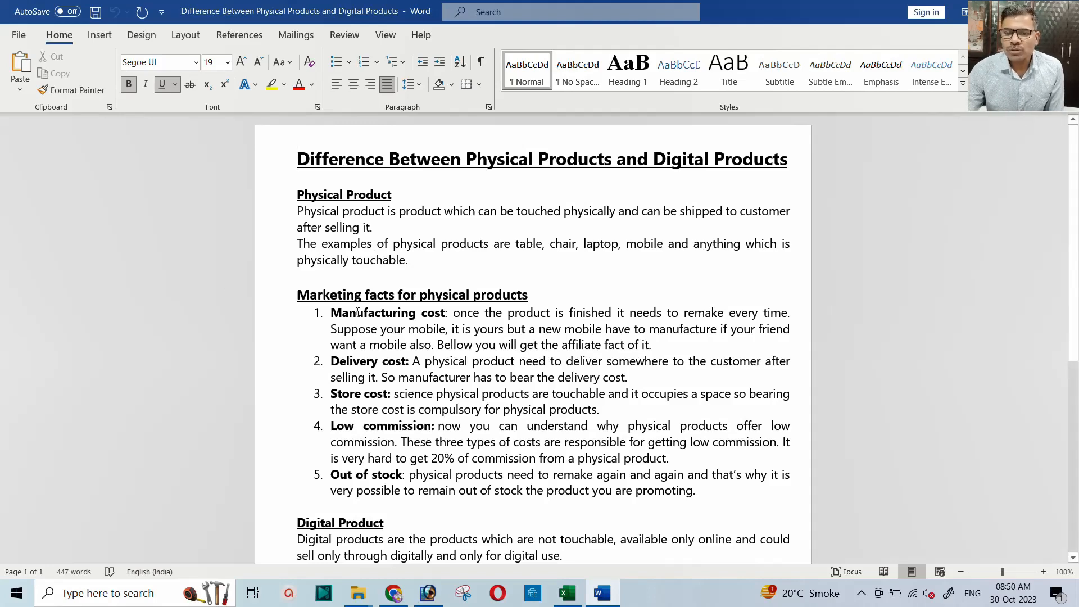
pyautogui.moveTo(355, 313); pyautogui.dragTo(469, 314)
pyautogui.moveTo(318, 362); pyautogui.dragTo(415, 363)
pyautogui.hotkey('ctrl', 'z')
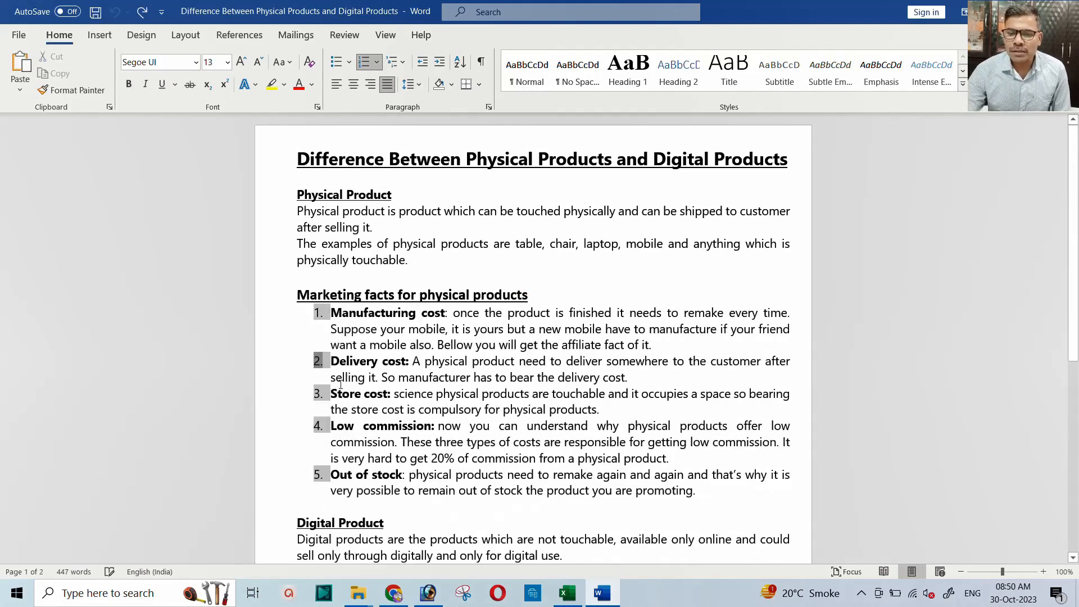
pyautogui.click(335, 442)
pyautogui.moveTo(331, 426); pyautogui.dragTo(433, 426)
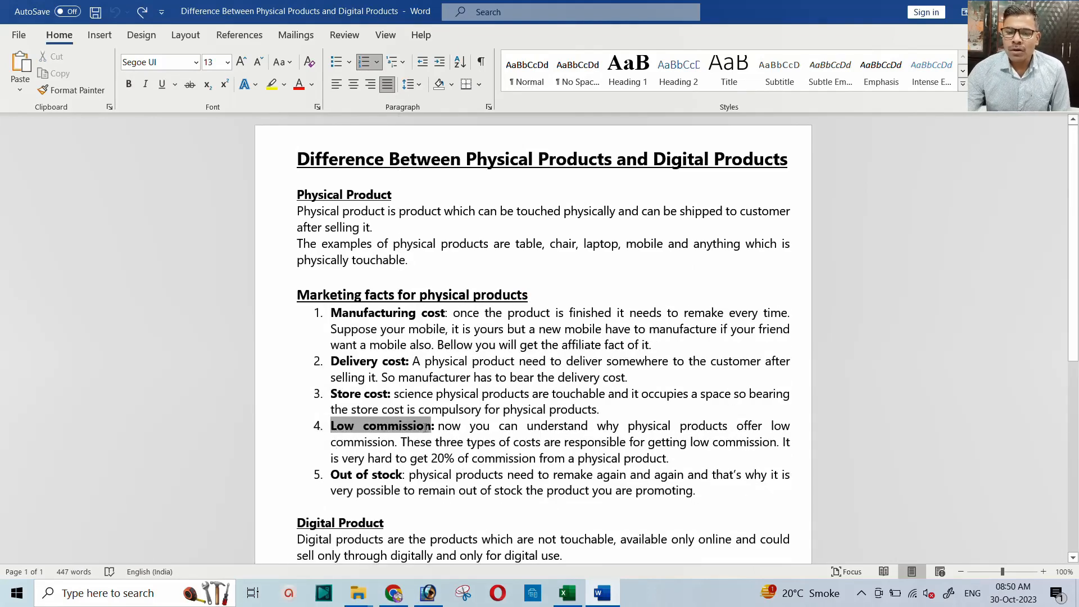
pyautogui.click(331, 474)
pyautogui.keyDown('shift'); pyautogui.click(436, 484); pyautogui.keyUp('shift')
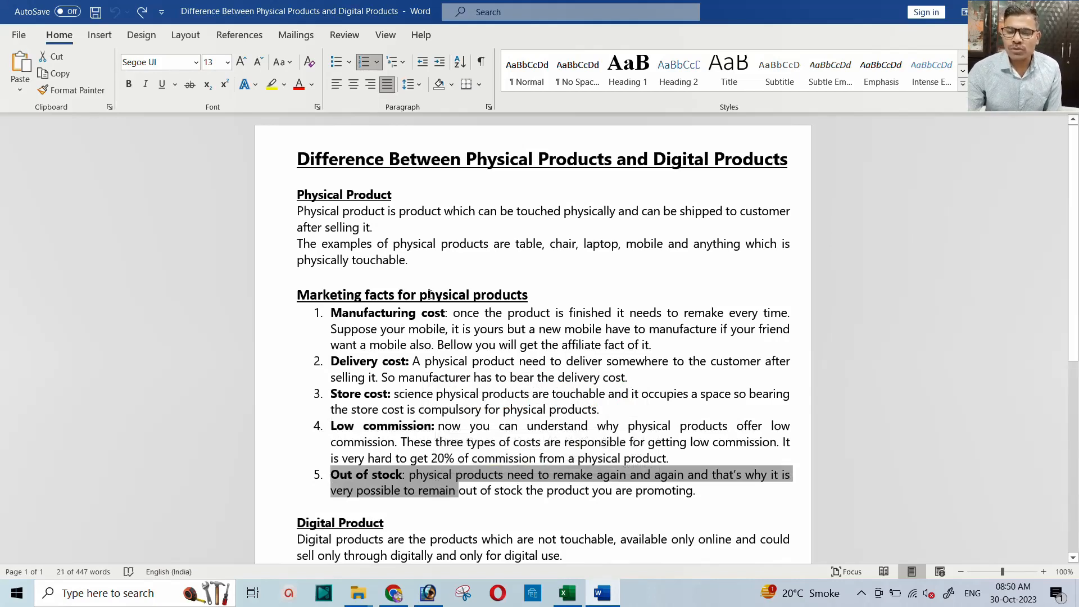
# Step: Review the five marketing facts for digital marketing, from No product cost to Always in stock
pyautogui.scroll(-6, 440, 304)
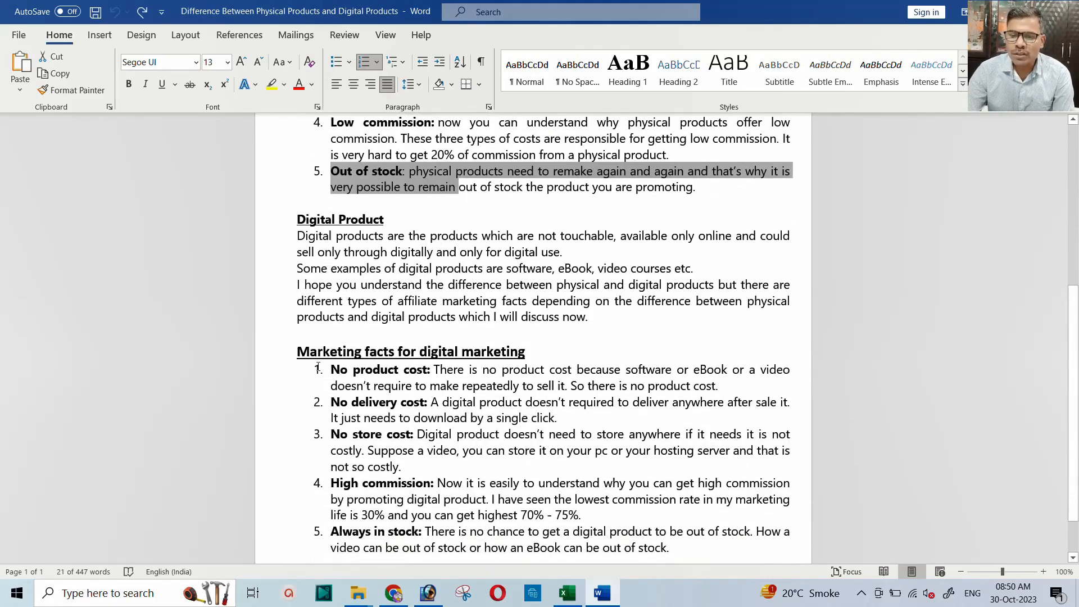
pyautogui.moveTo(333, 369); pyautogui.dragTo(430, 372)
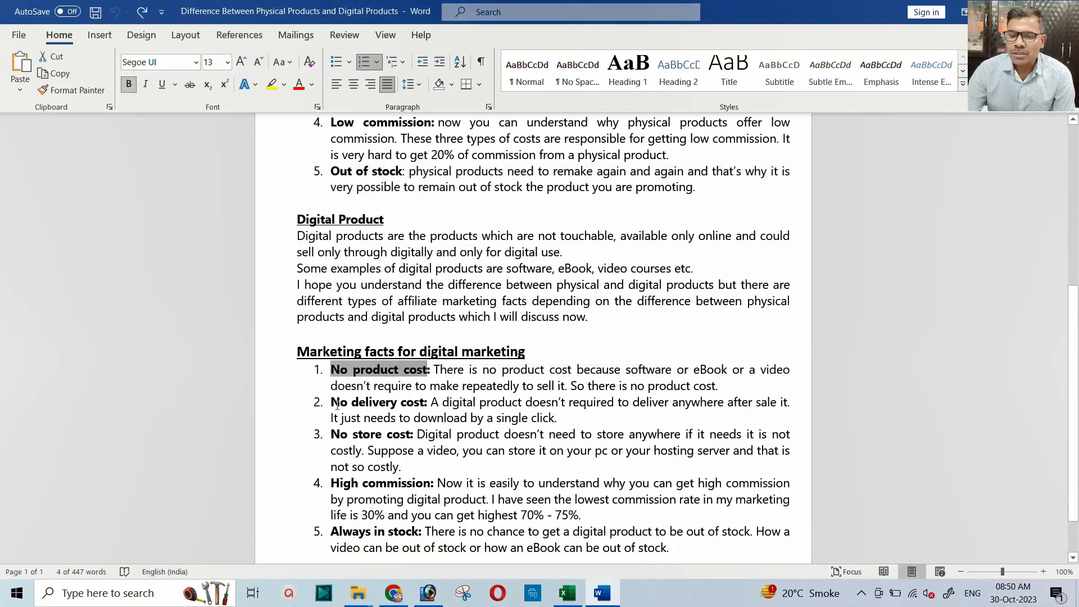
pyautogui.moveTo(332, 402); pyautogui.dragTo(430, 402)
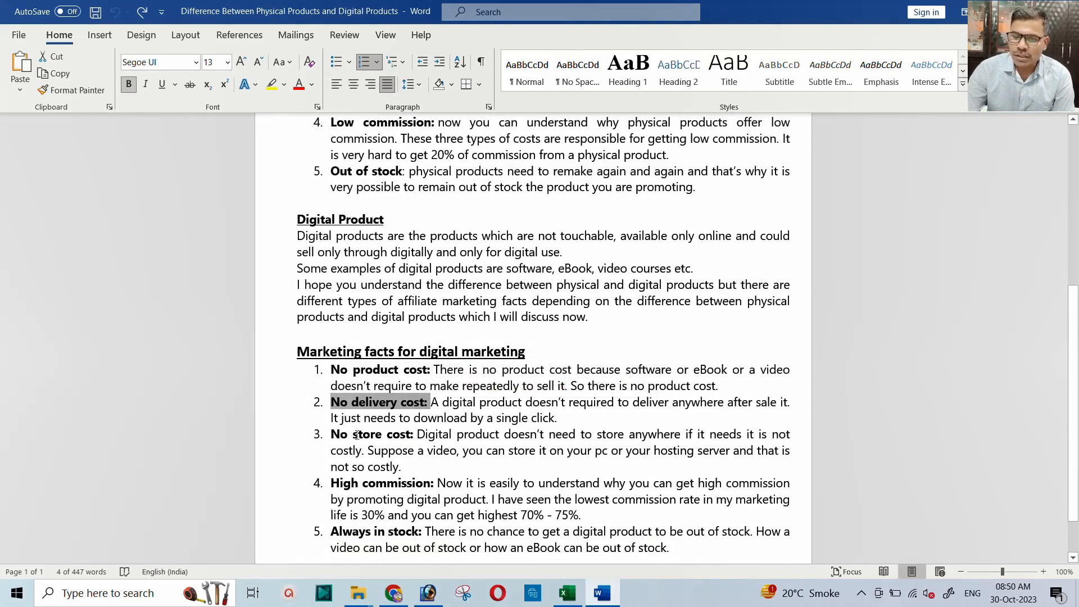
pyautogui.moveTo(332, 434); pyautogui.dragTo(416, 435)
pyautogui.moveTo(332, 483); pyautogui.dragTo(431, 483)
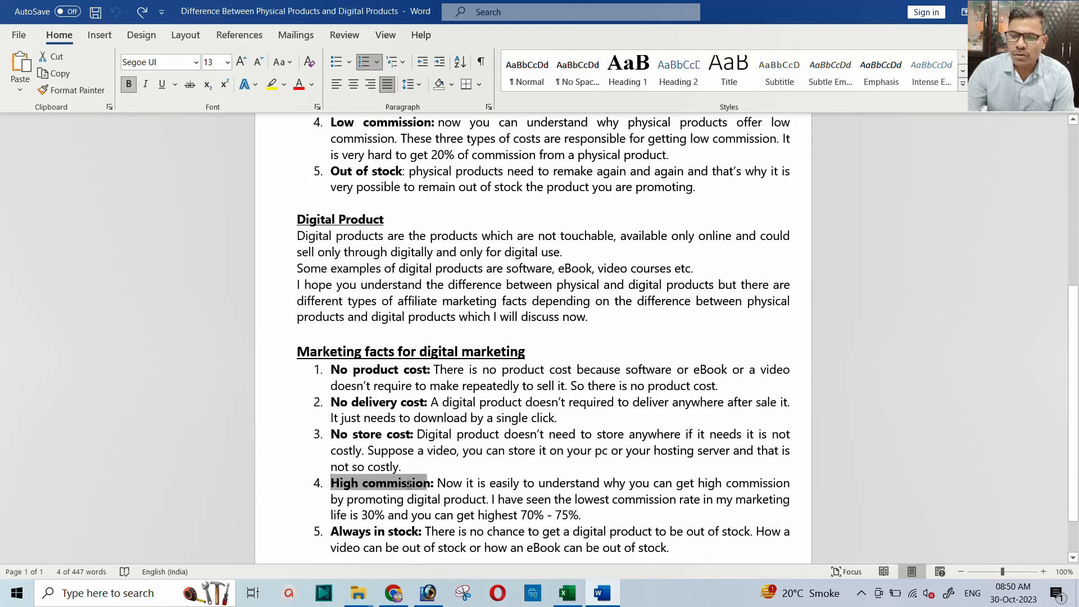
pyautogui.scroll(-1, 361, 477)
pyautogui.moveTo(328, 472); pyautogui.dragTo(423, 474)
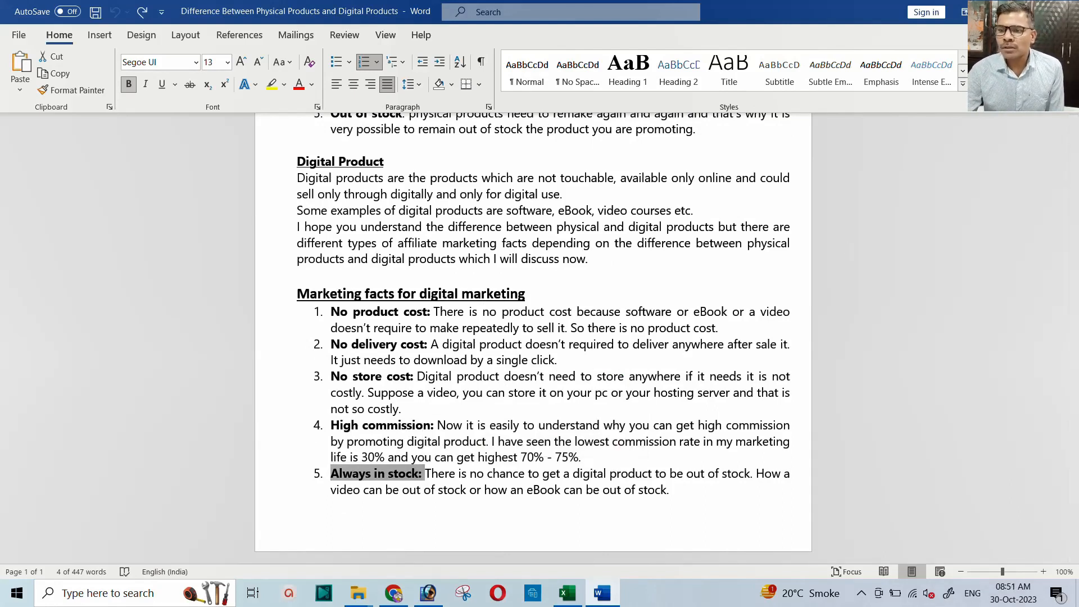
# Step: Open the Krishna Images folder on the desktop and view Main Image and Preview Image
pyautogui.hotkey('alt', 'Tab')
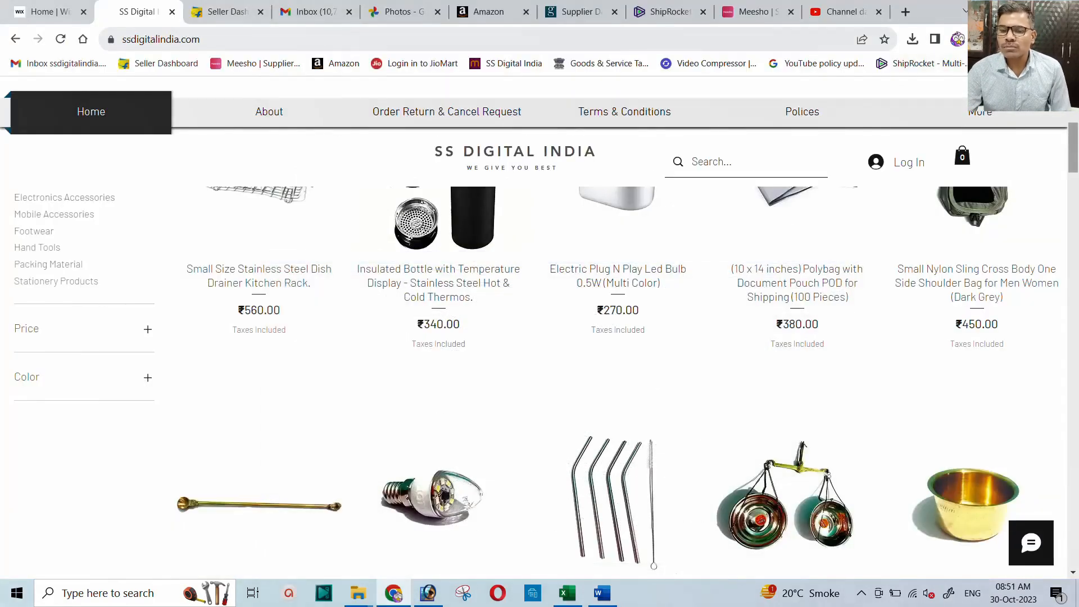
pyautogui.moveTo(556, 235)
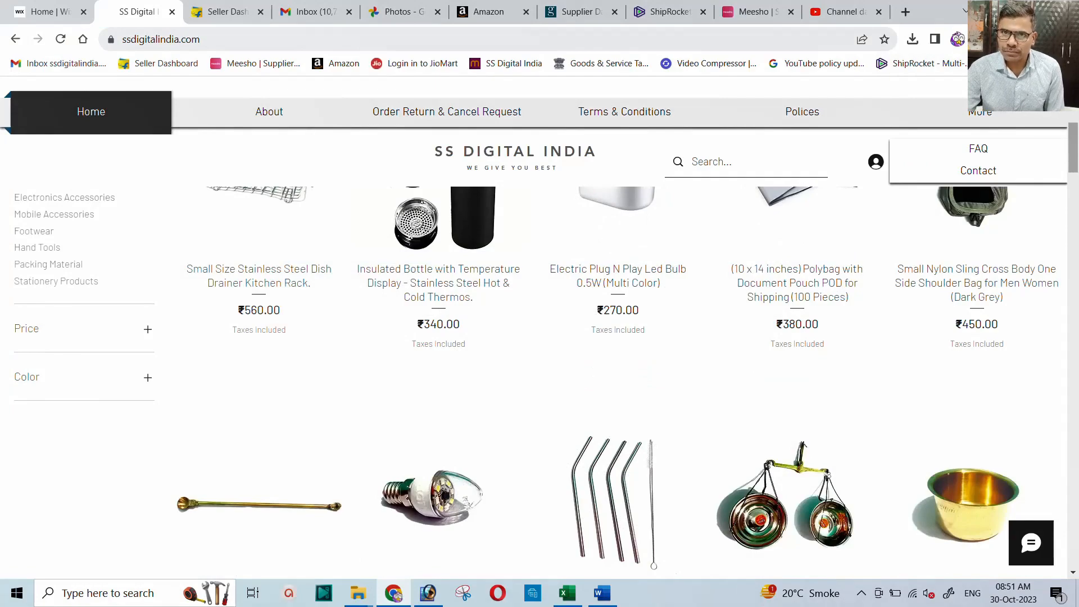
pyautogui.click(999, 11)
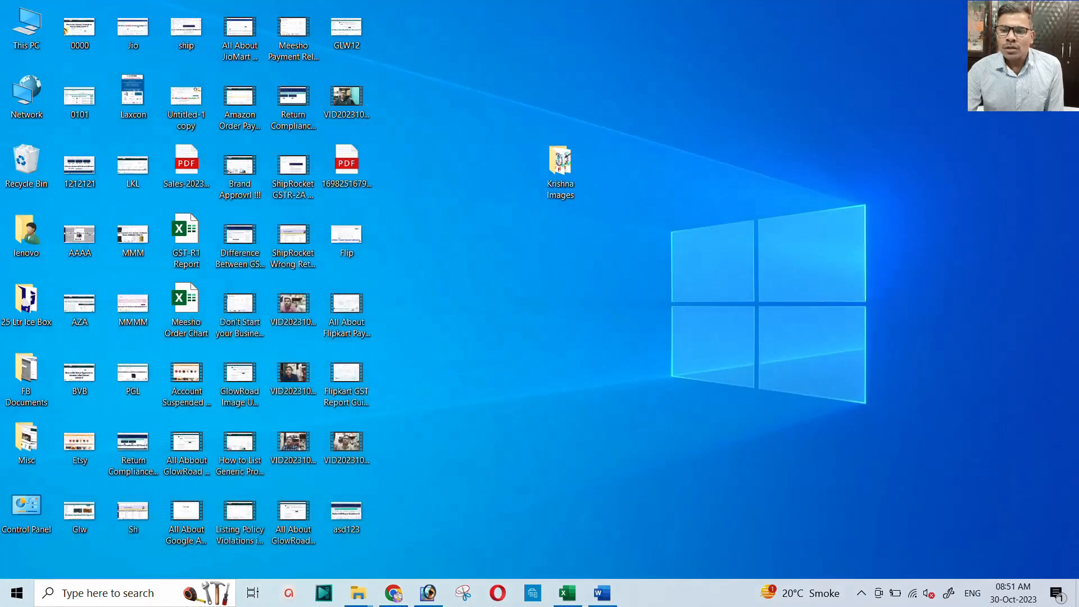
pyautogui.doubleClick(555, 155)
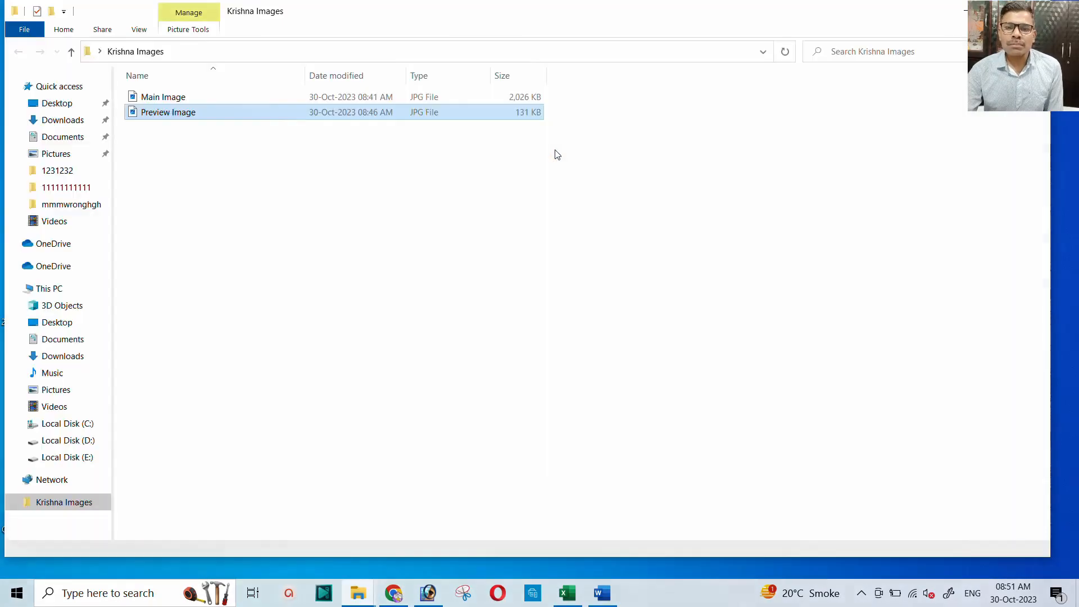
pyautogui.doubleClick(151, 99)
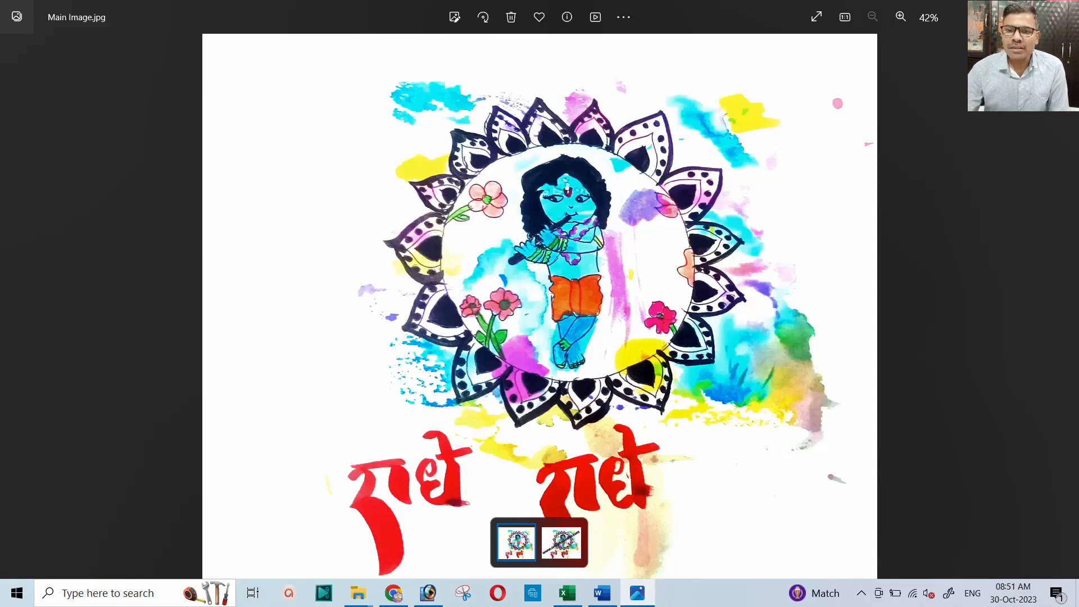
pyautogui.hotkey('alt', 'F4')
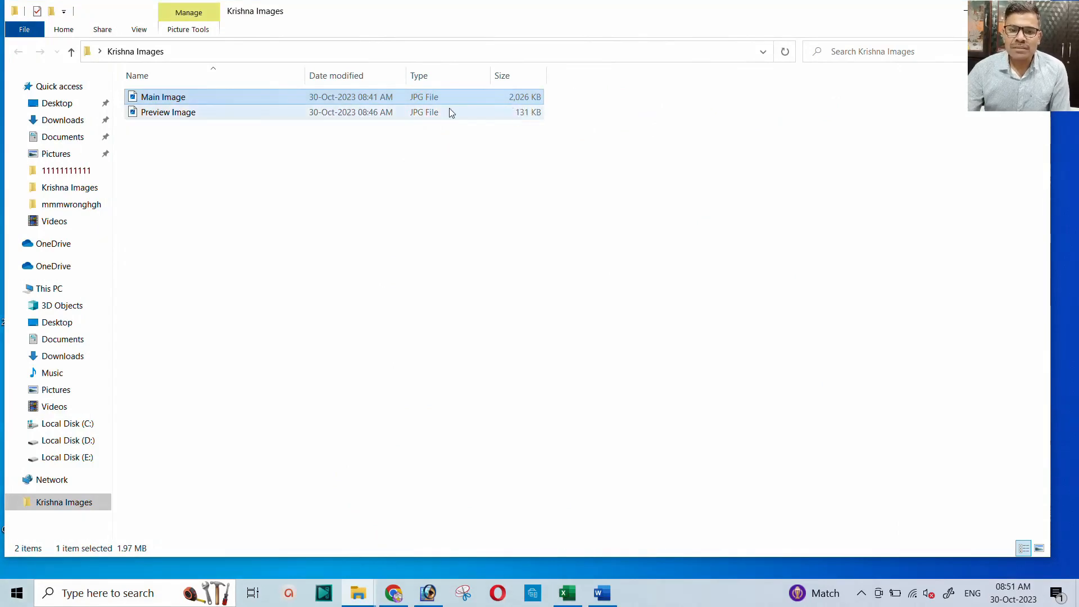
pyautogui.doubleClick(163, 114)
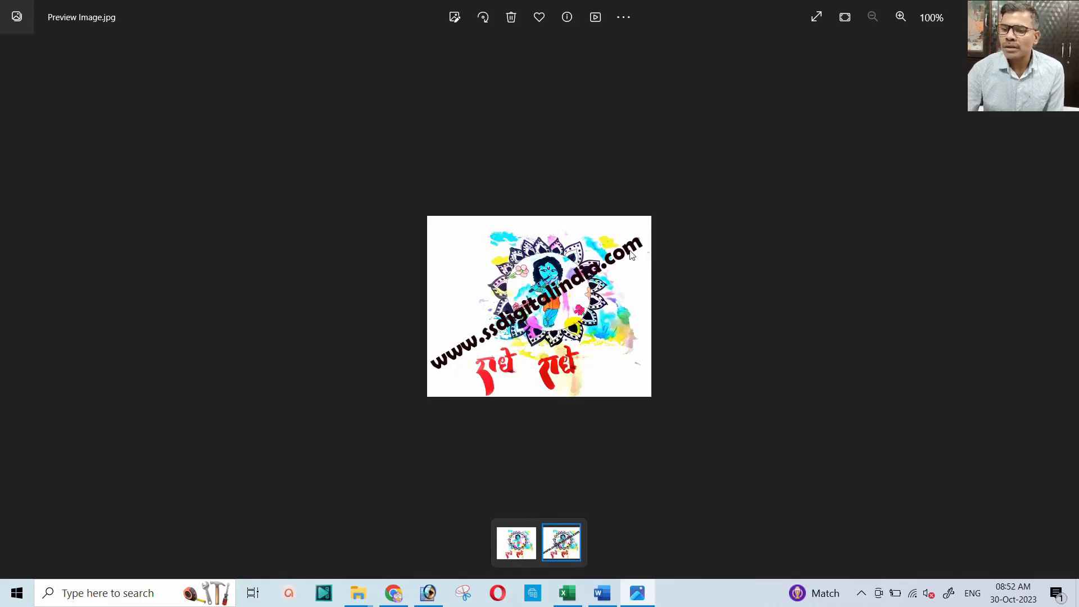
pyautogui.click(1064, 9)
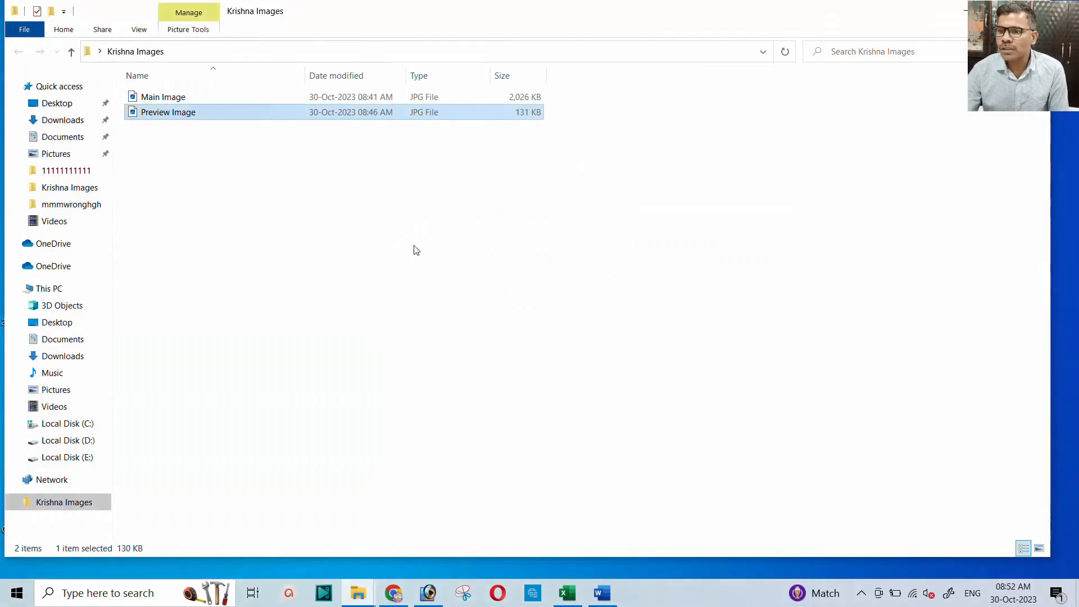
pyautogui.click(969, 10)
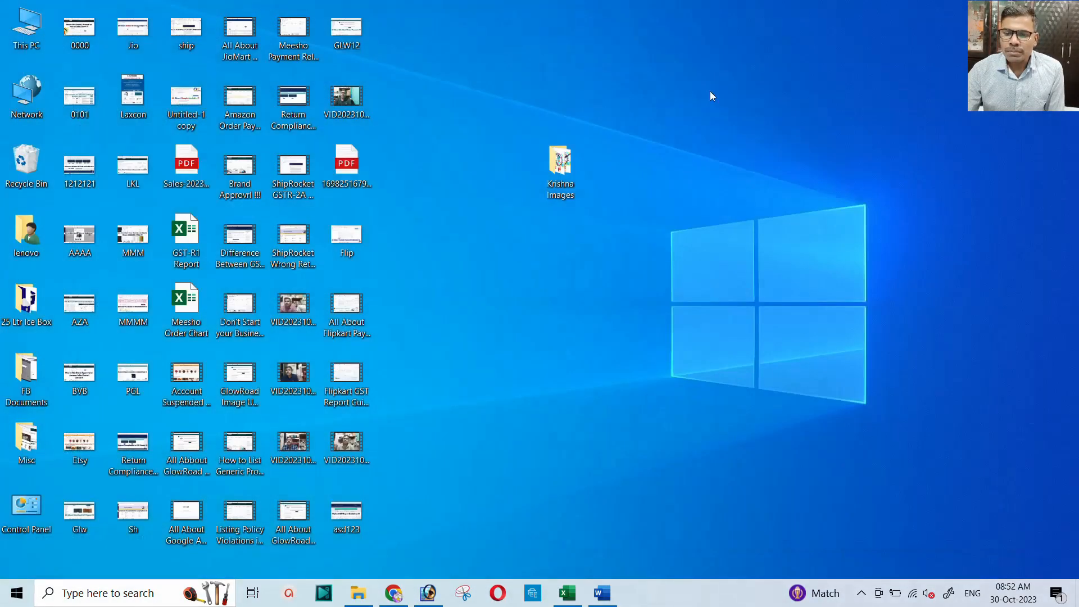
# Step: Switch to the Wix dashboard in Chrome and start a new digital file product from the store's product list
pyautogui.click(394, 593)
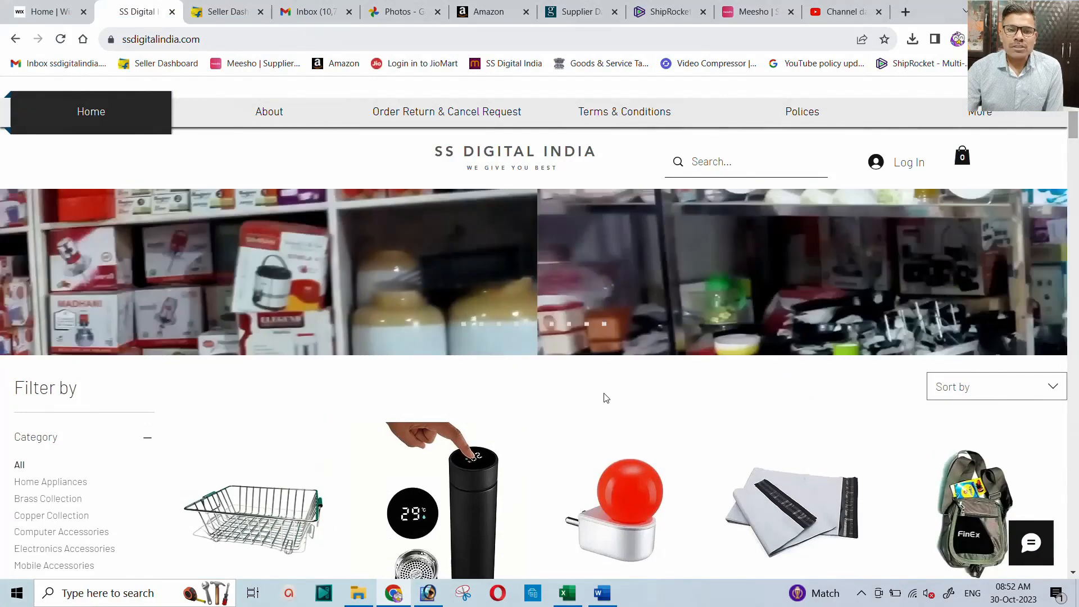
pyautogui.click(35, 12)
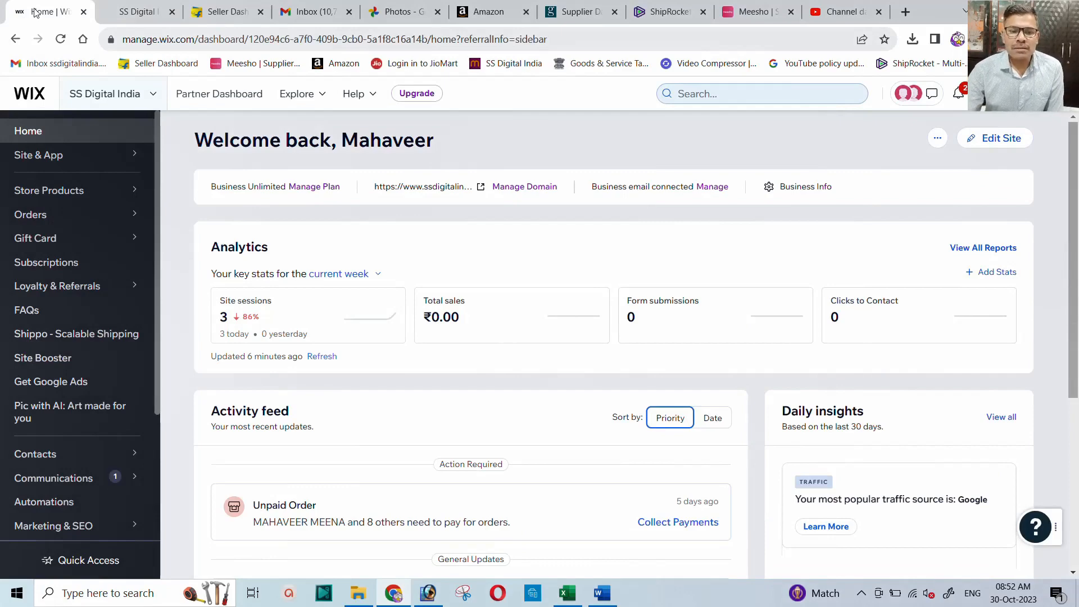
pyautogui.moveTo(48, 192)
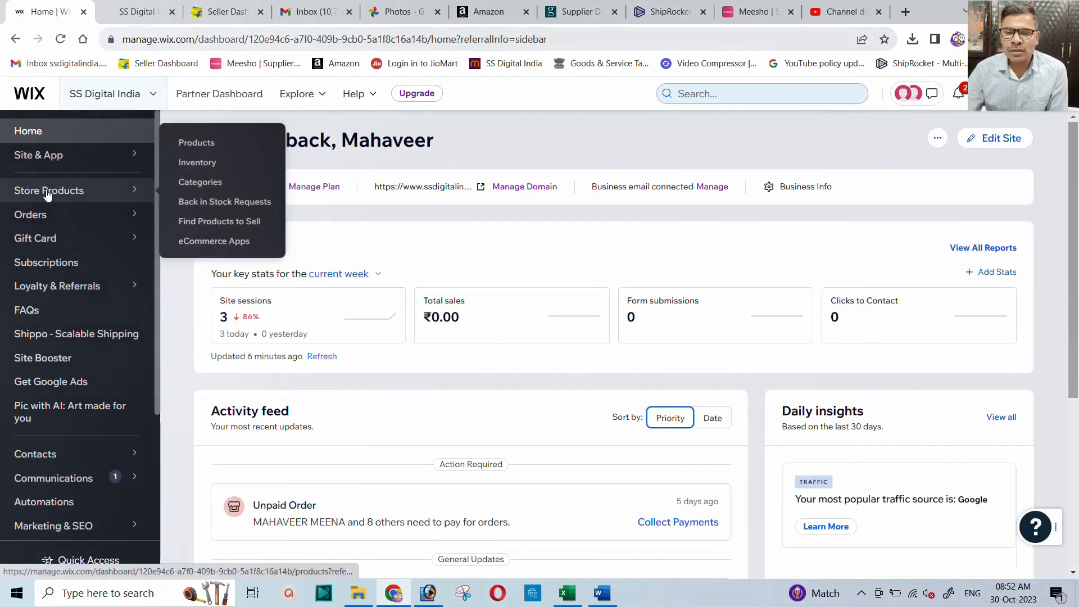
pyautogui.click(208, 145)
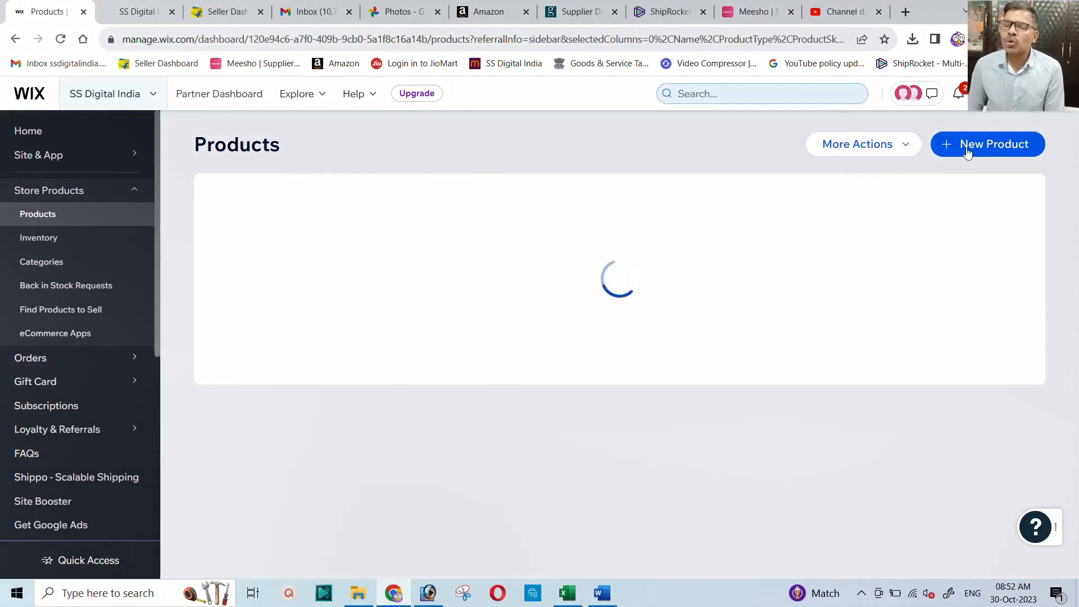
pyautogui.moveTo(968, 153)
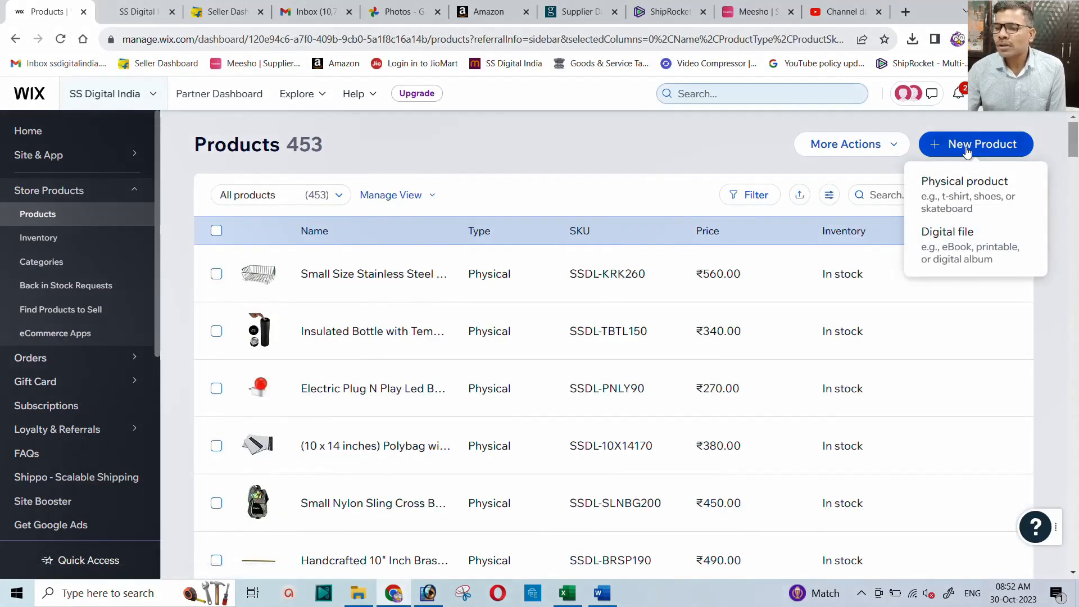
pyautogui.click(949, 242)
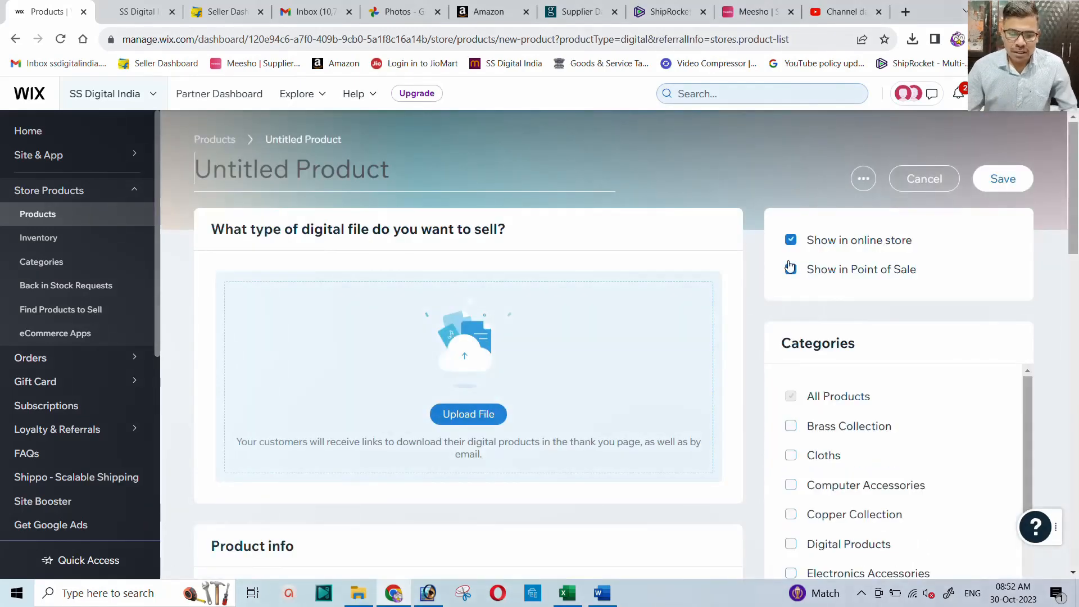
# Step: Name the new product "Digital Hand Made Krishna Image"
pyautogui.click(335, 164)
pyautogui.write('Digital')
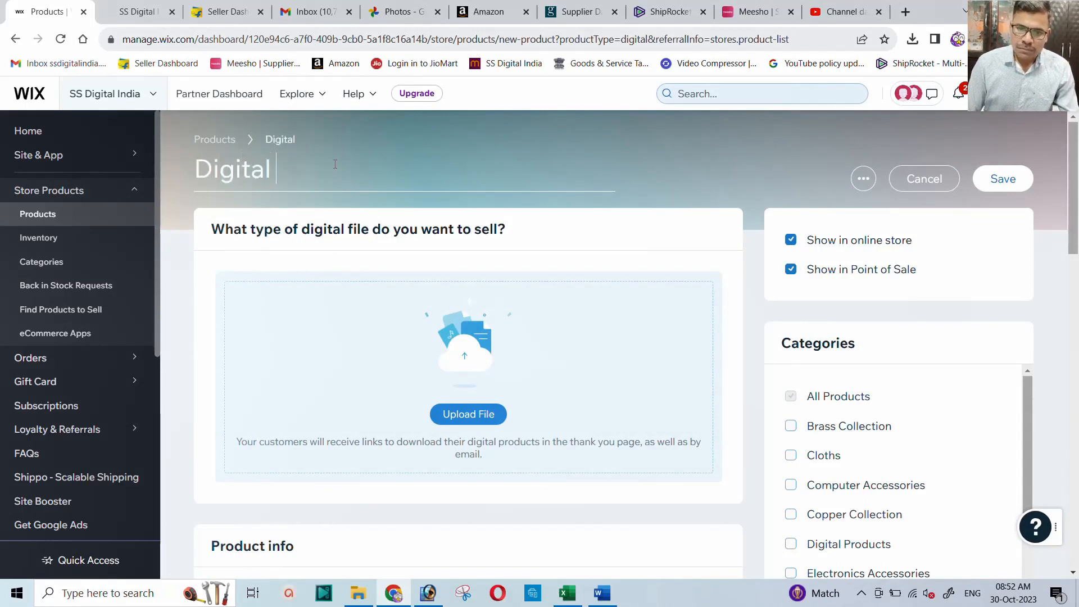
pyautogui.write(' Hand')
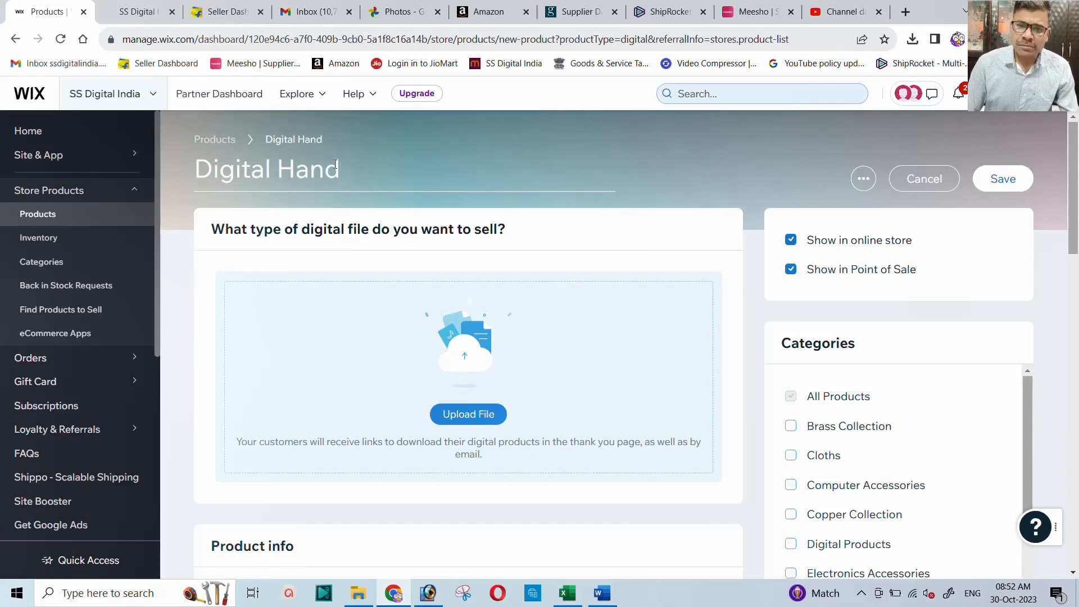
pyautogui.write(' Print')
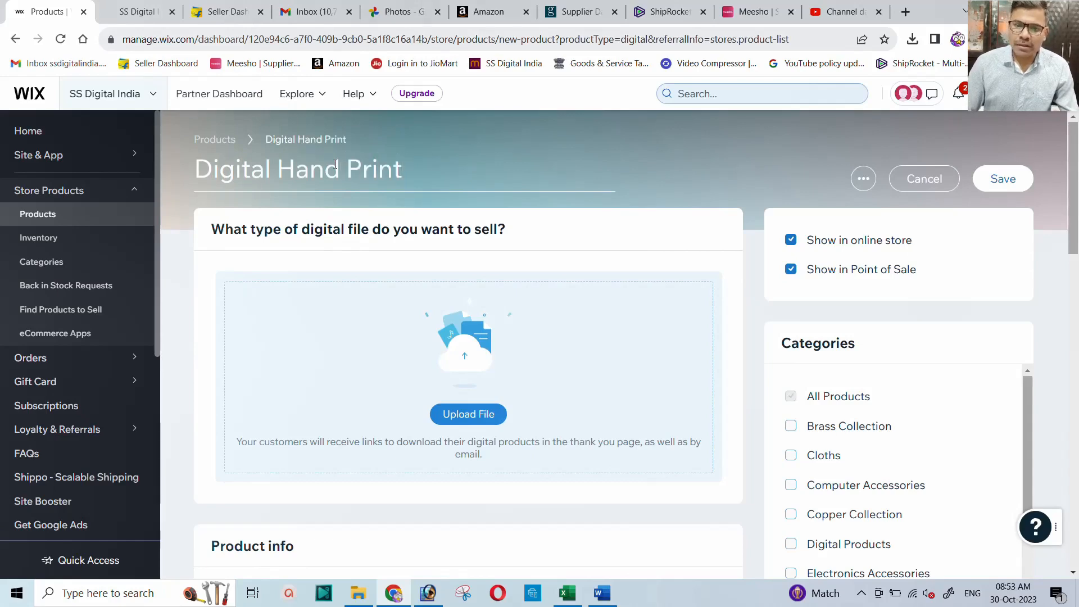
pyautogui.press('BackSpace')
pyautogui.press('BackSpace')
pyautogui.press('BackSpace')
pyautogui.press('BackSpace')
pyautogui.press('BackSpace')
pyautogui.press('BackSpace')
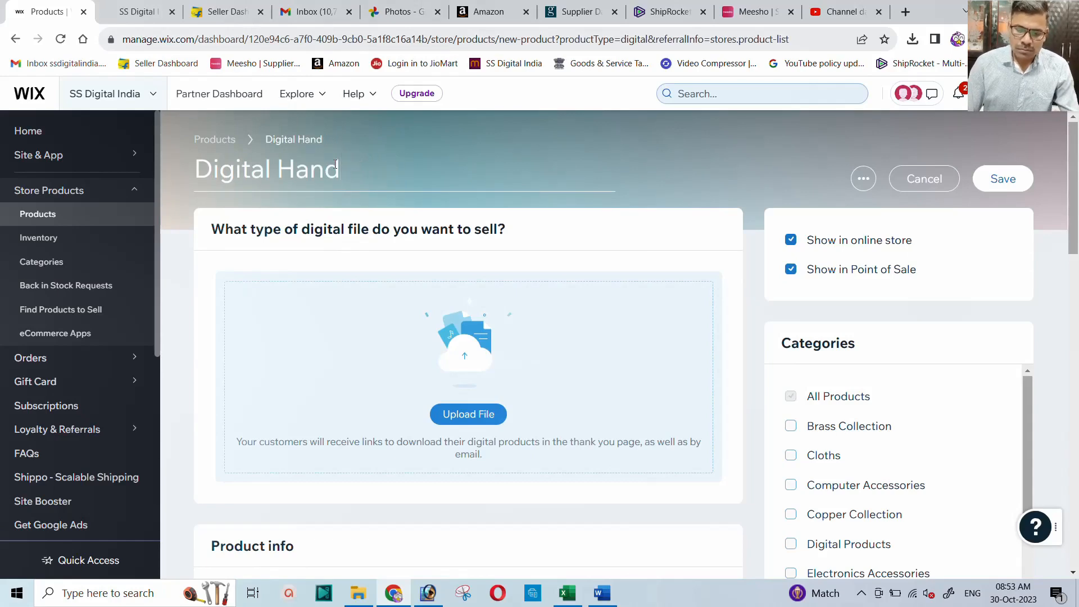
pyautogui.write('Mag')
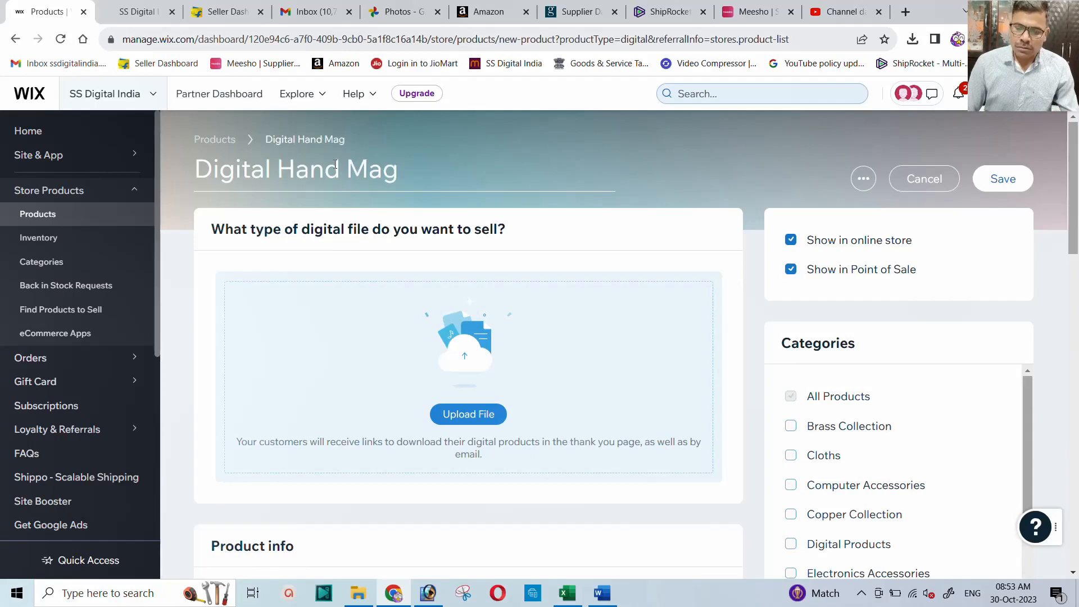
pyautogui.press('BackSpace')
pyautogui.write('de Krishna')
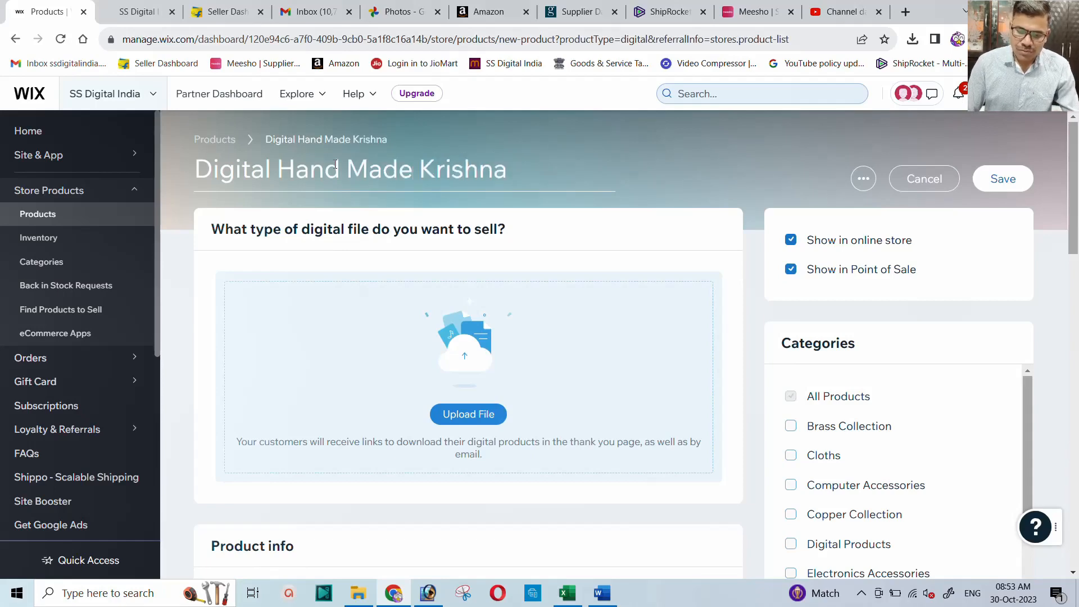
pyautogui.write(' Image')
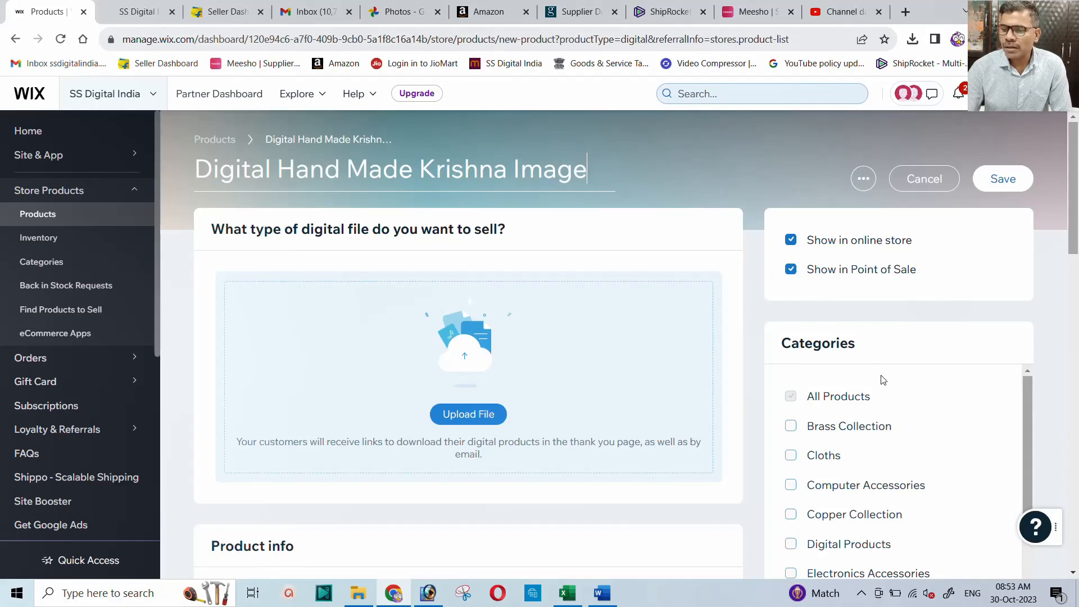
# Step: Assign the new product to the Digital Products category
pyautogui.scroll(-2, 882, 383)
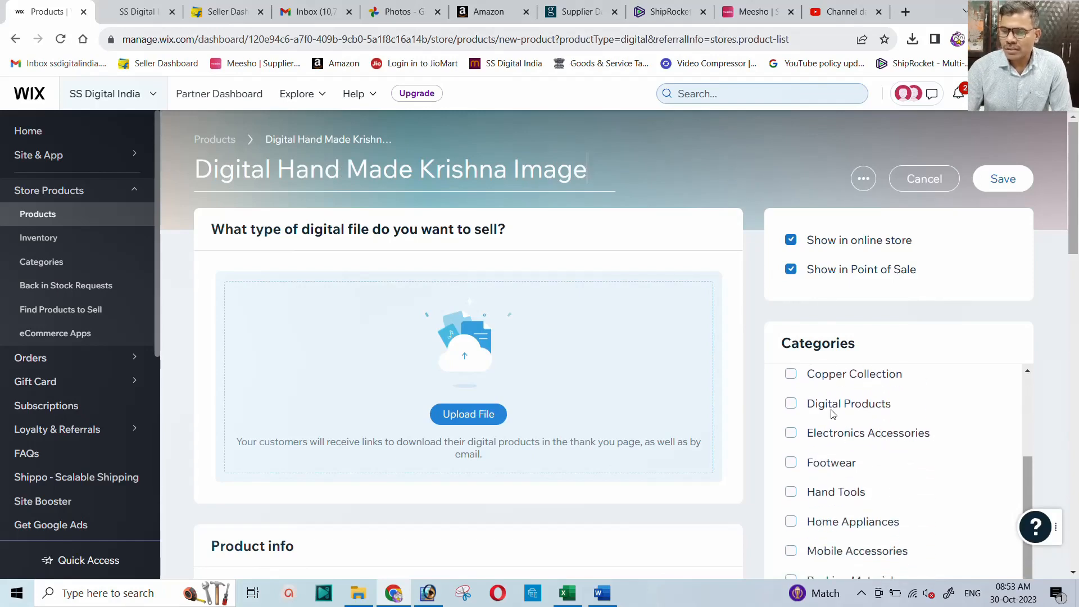
pyautogui.click(791, 405)
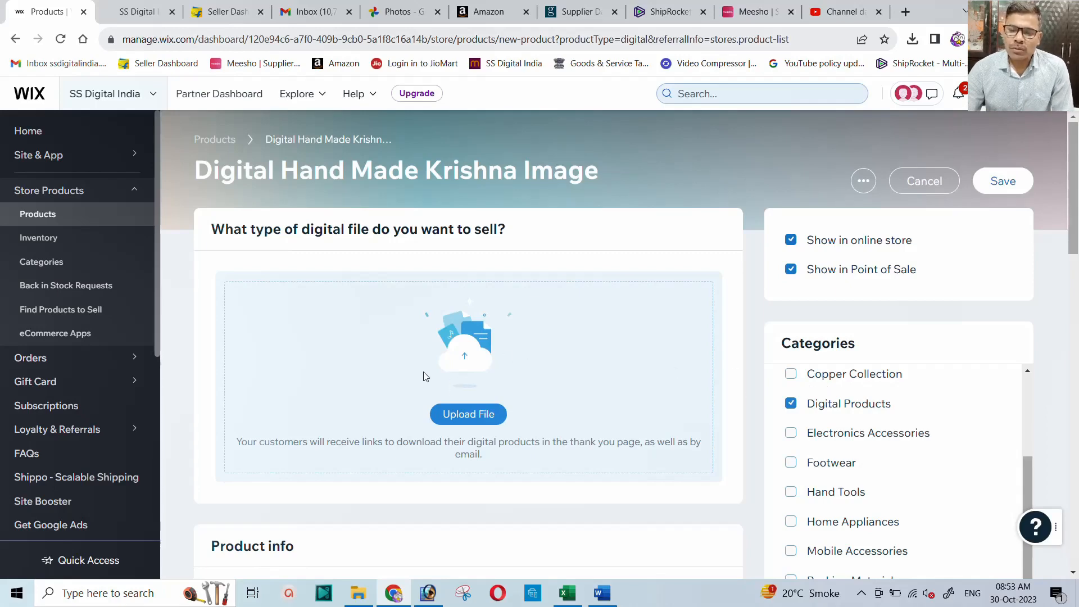
# Step: Upload Main Image from the desktop's Krishna Images folder to the digital files as an image for this product
pyautogui.click(465, 421)
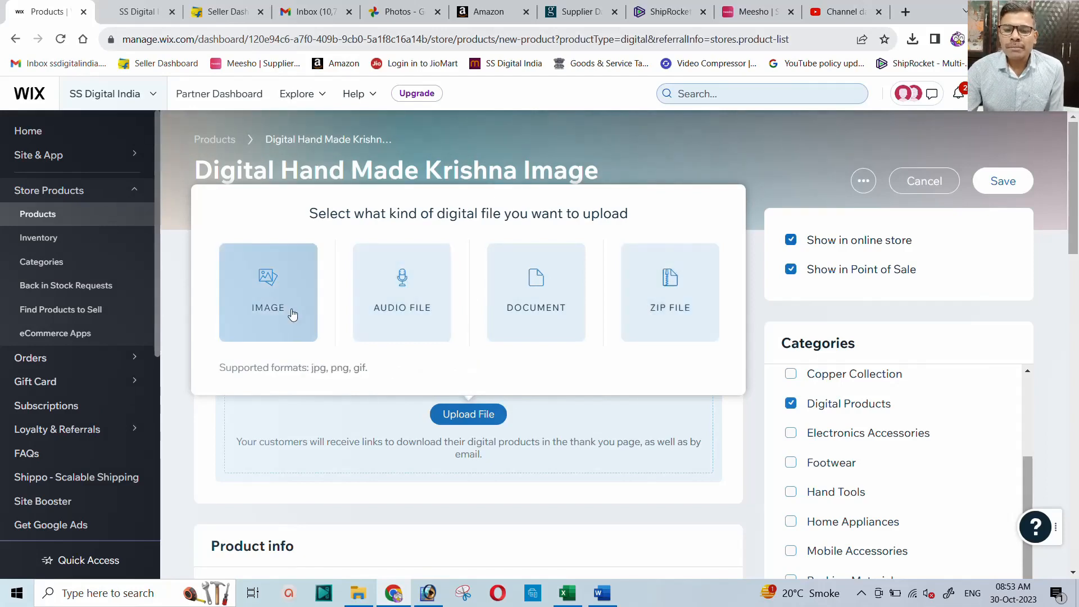
pyautogui.click(264, 293)
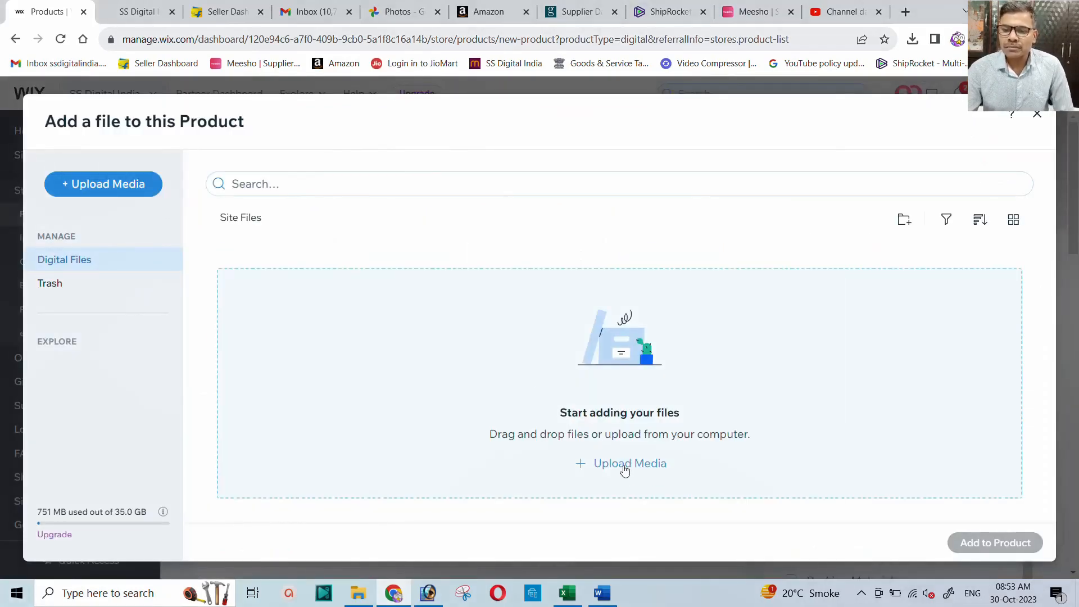
pyautogui.click(623, 466)
pyautogui.click(526, 374)
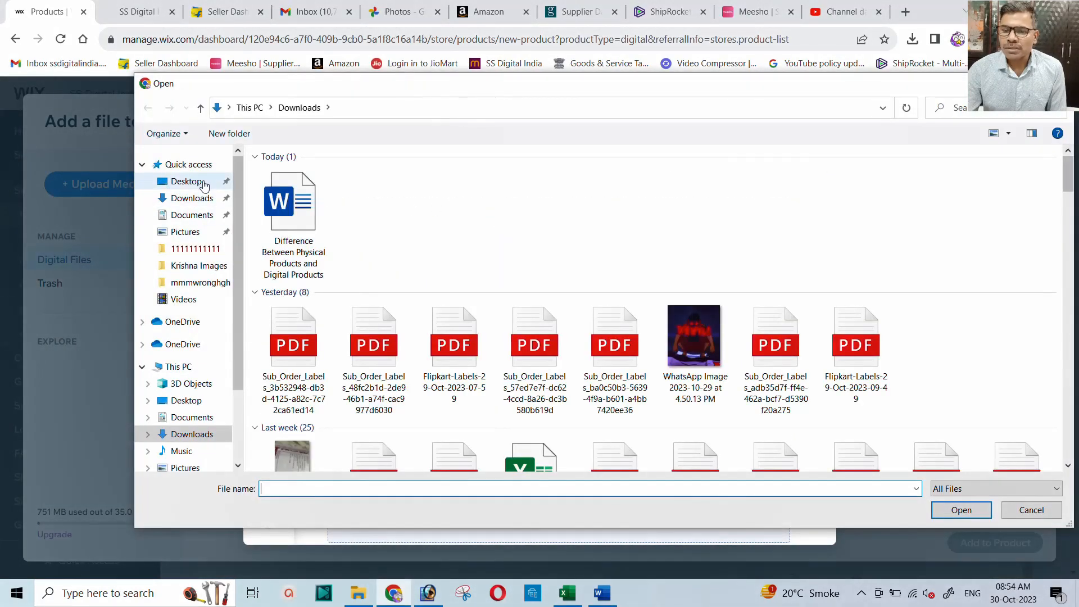
pyautogui.click(186, 181)
pyautogui.doubleClick(444, 193)
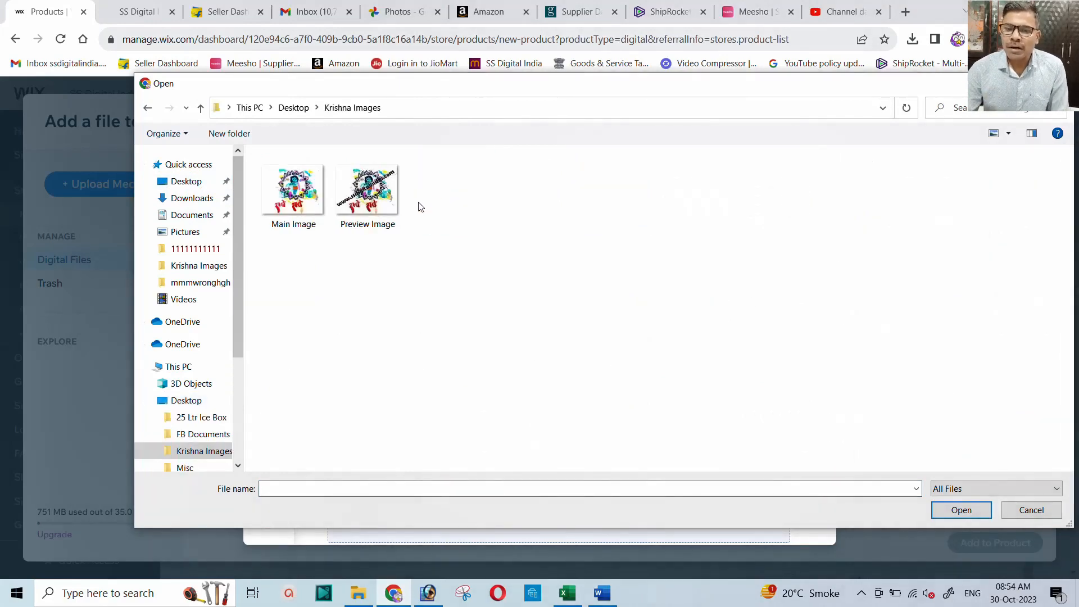
pyautogui.click(292, 191)
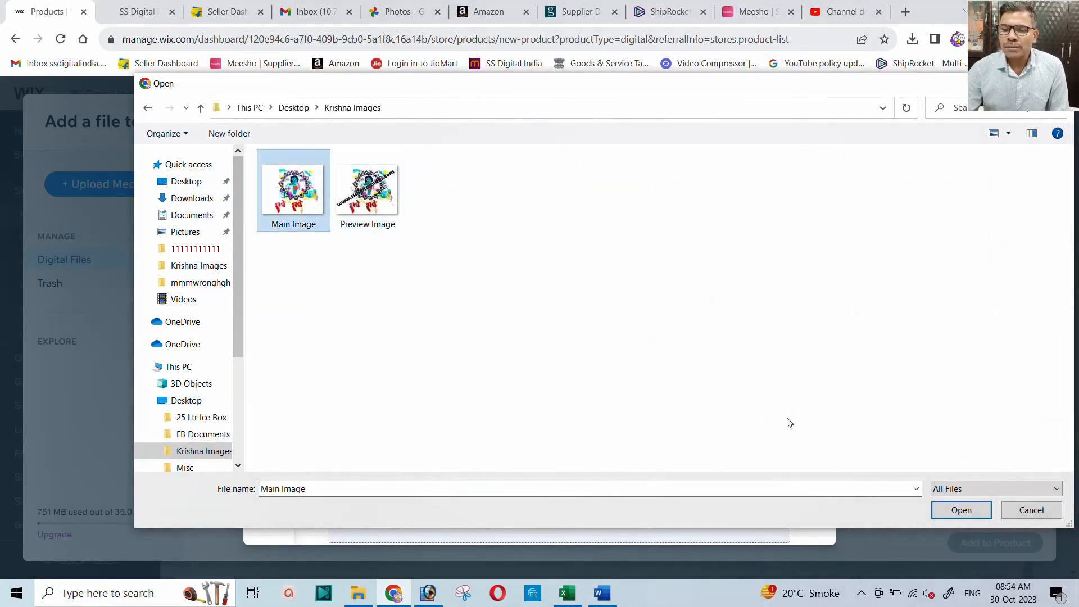
pyautogui.click(961, 511)
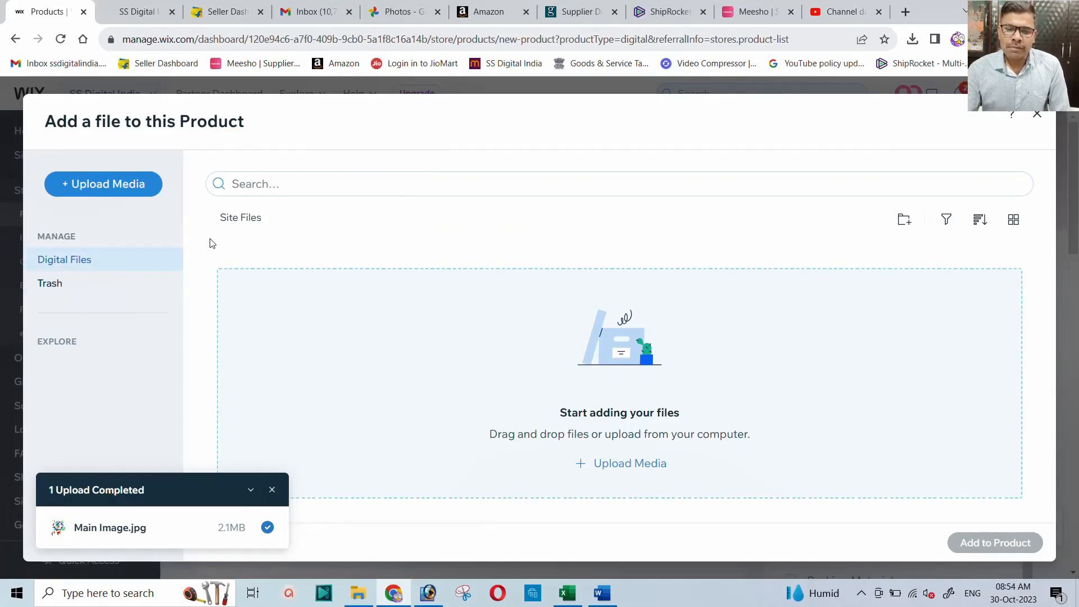
pyautogui.click(272, 489)
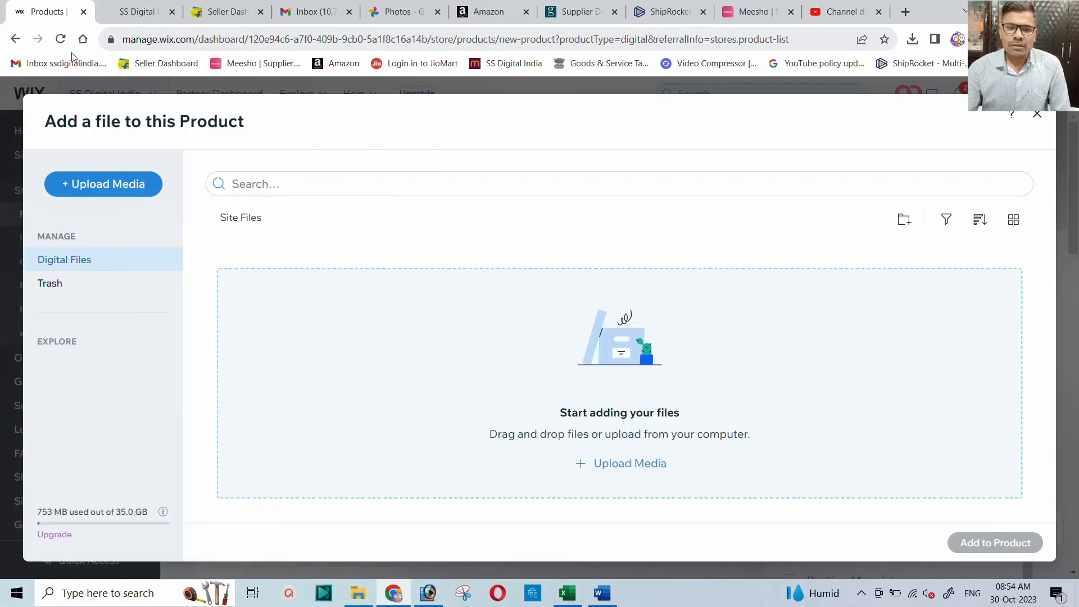
# Step: Reload the product page and attach the uploaded Main Image.jpg as the product's digital image file
pyautogui.click(60, 39)
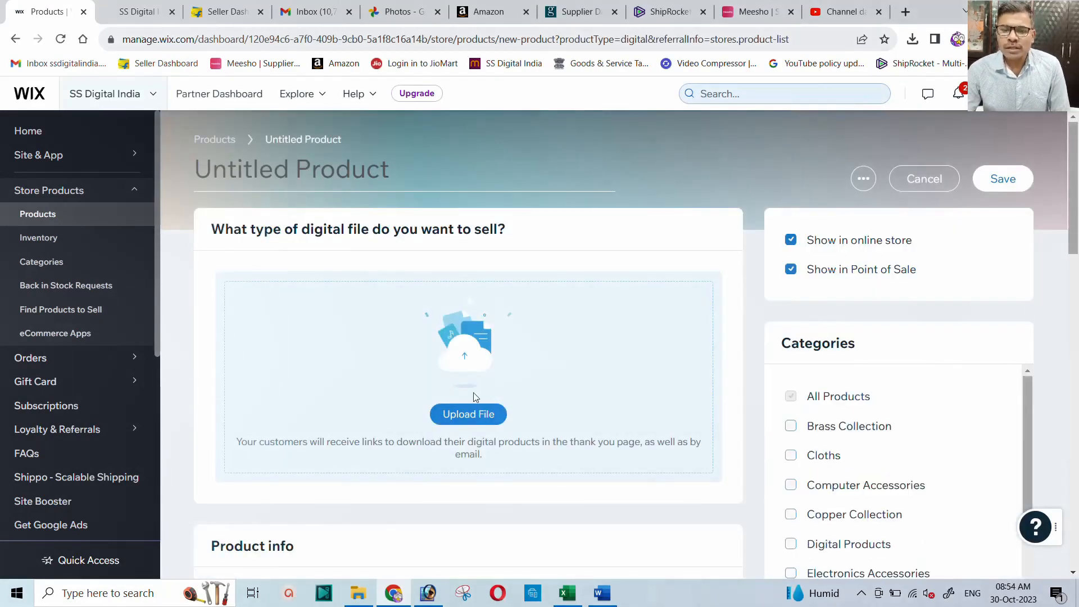
pyautogui.click(466, 419)
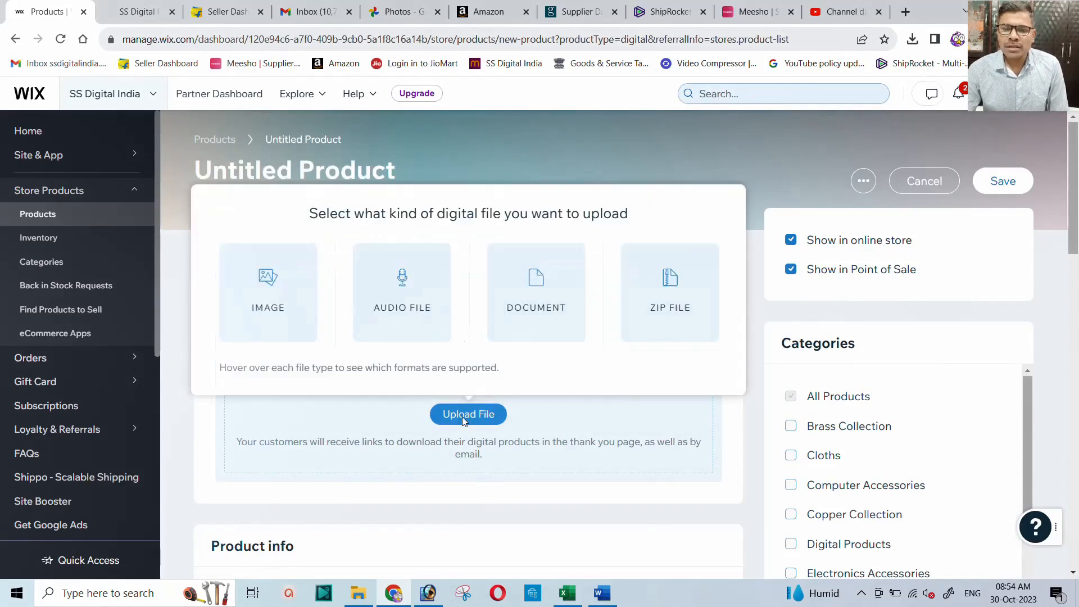
pyautogui.click(278, 295)
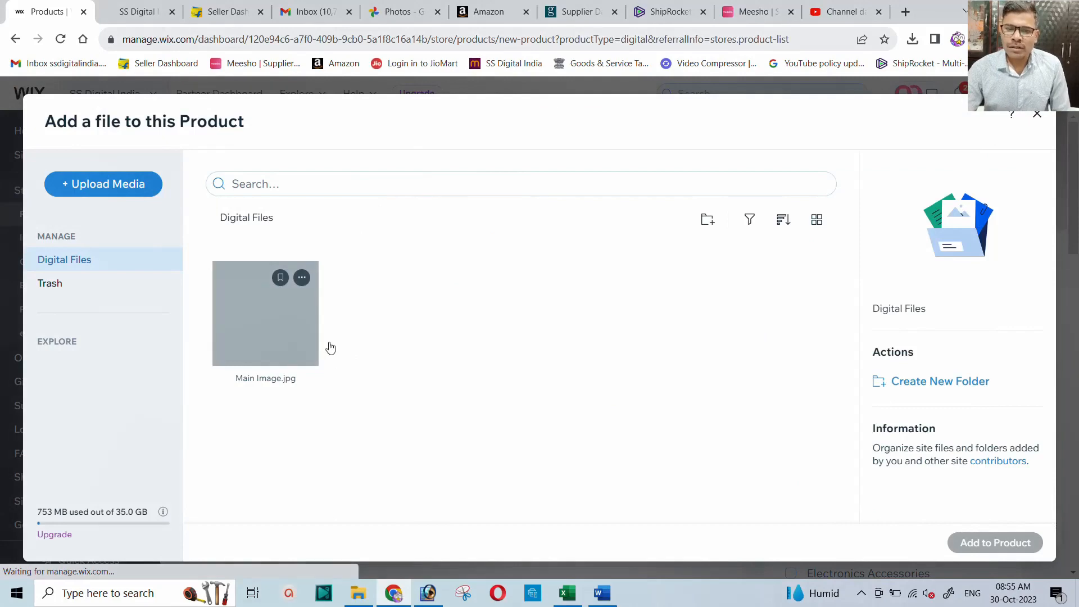
pyautogui.click(255, 325)
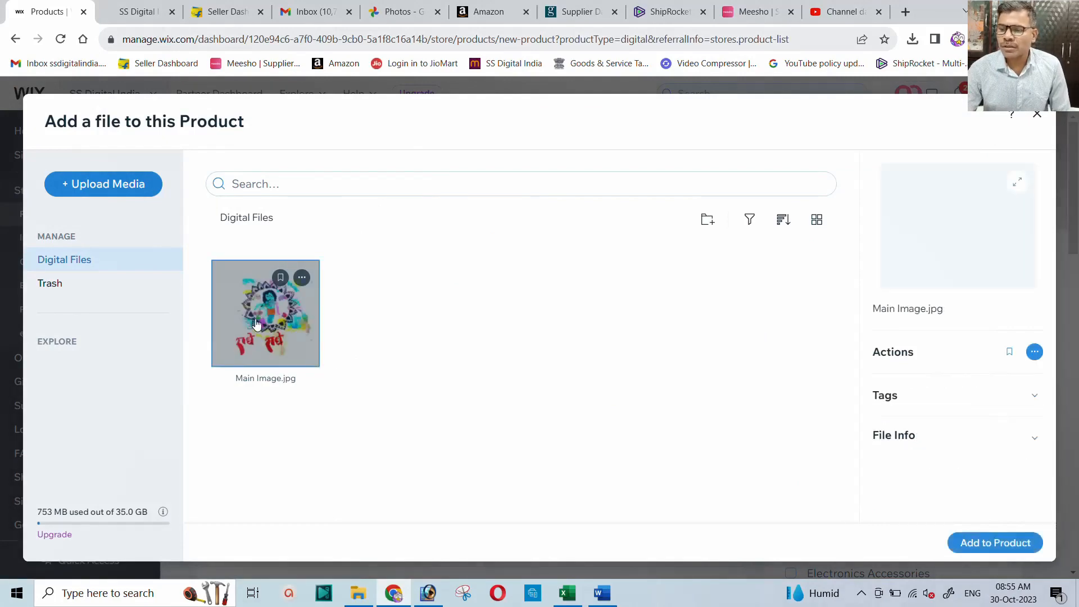
pyautogui.click(985, 543)
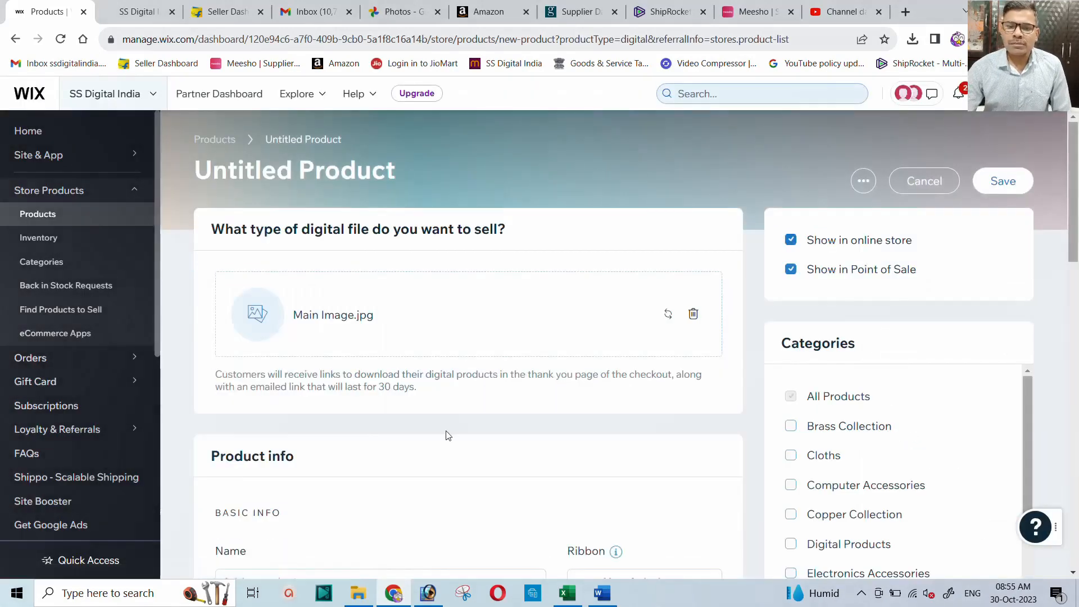
# Step: Name the product "Digital Hand Made Krishna Image" and assign it to the Digital Products category
pyautogui.click(254, 165)
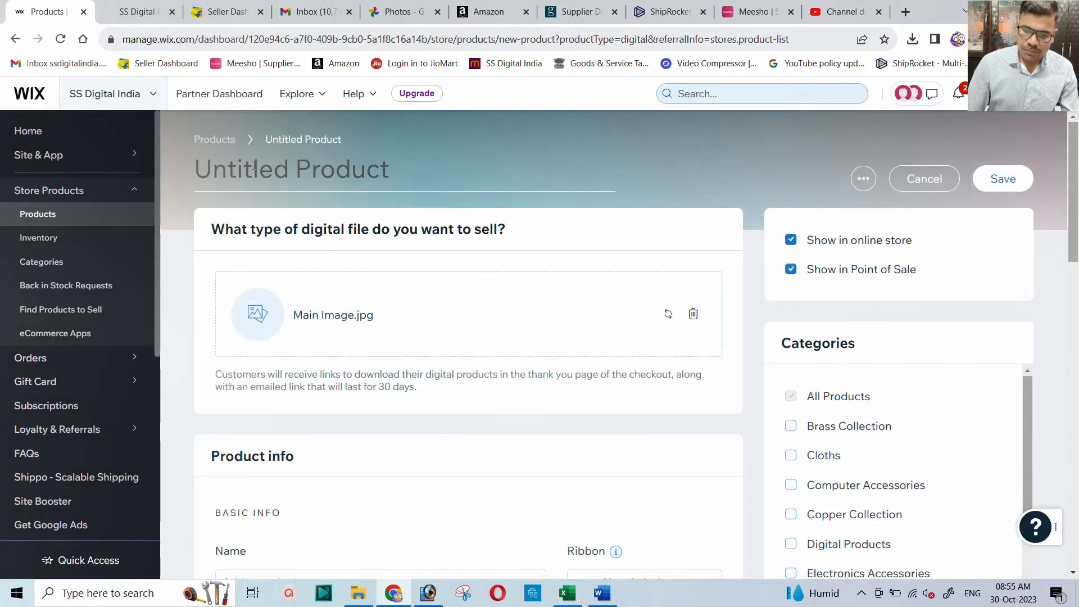
pyautogui.write('Dig')
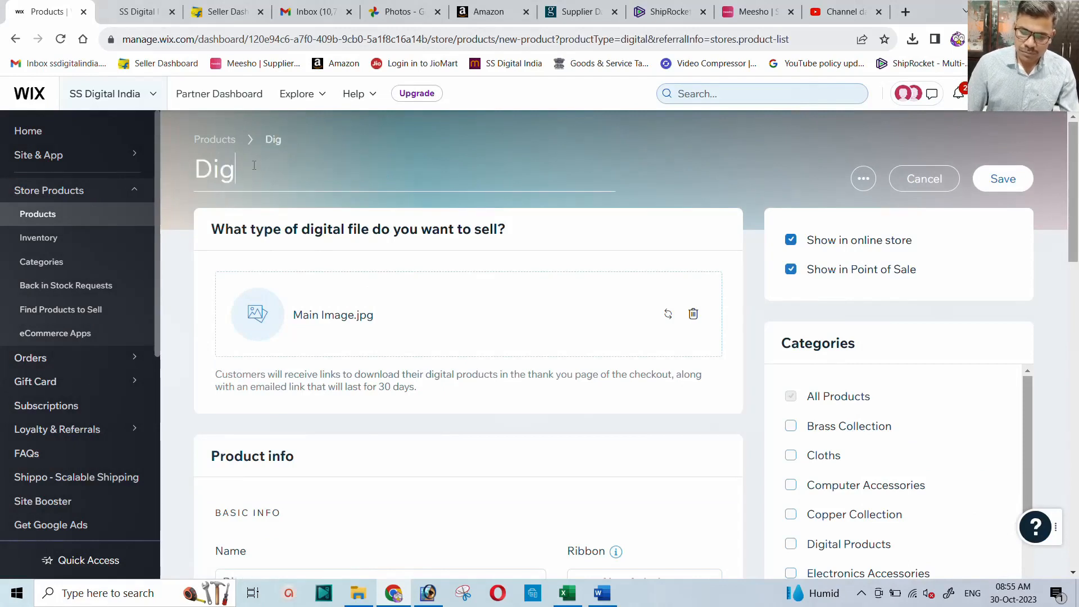
pyautogui.write('ital Hand')
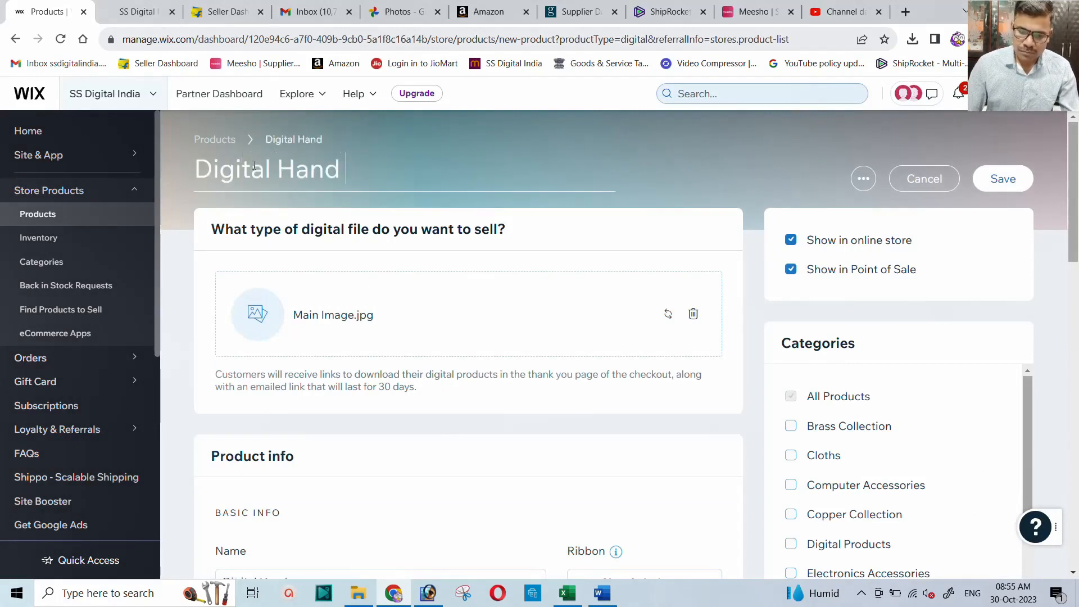
pyautogui.write(' Made')
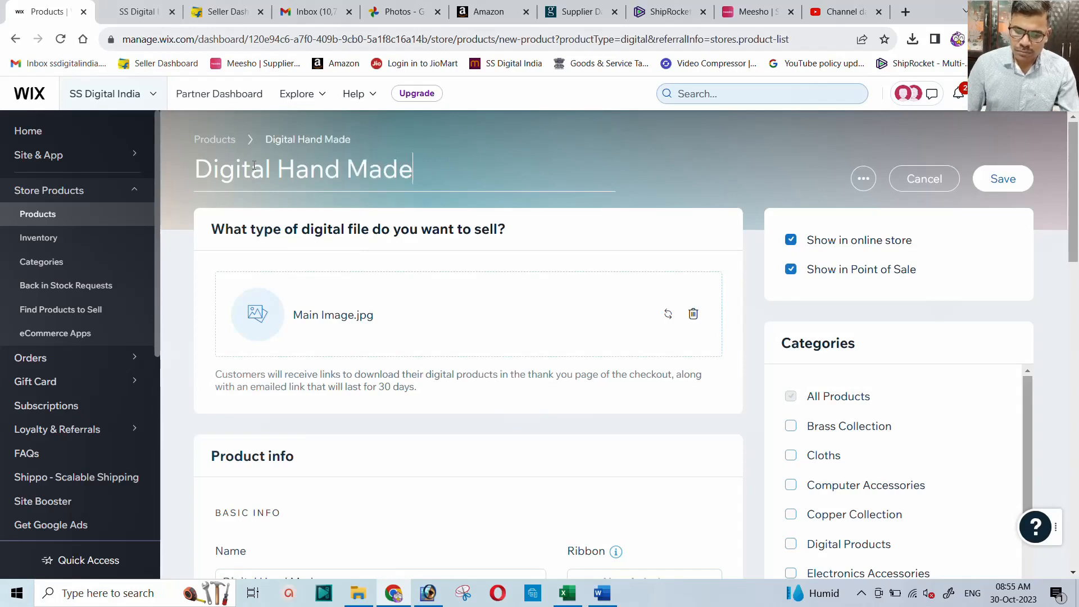
pyautogui.write(' Kri')
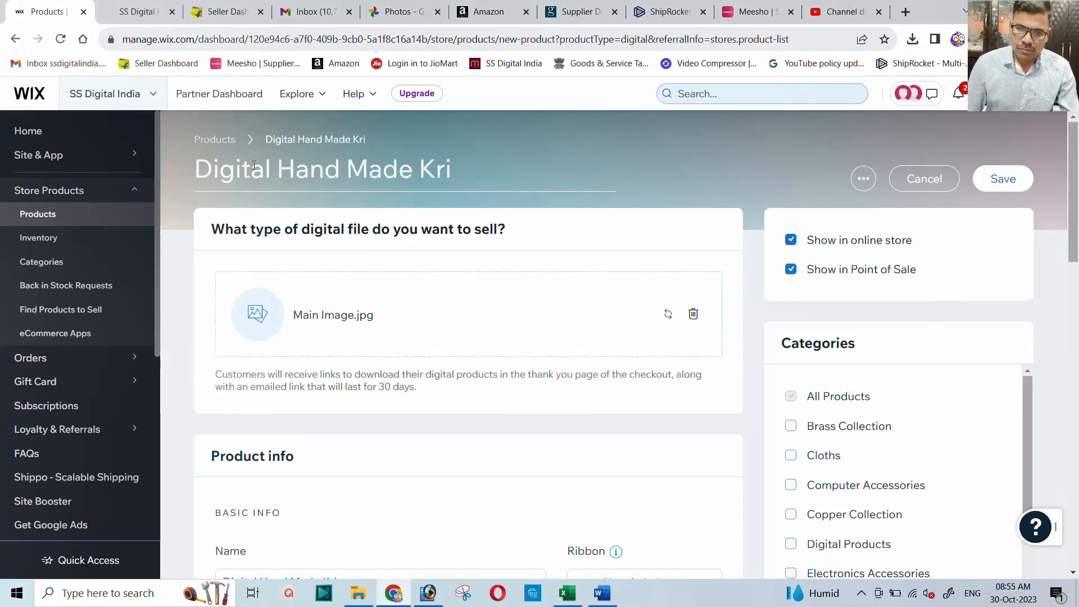
pyautogui.write('shna')
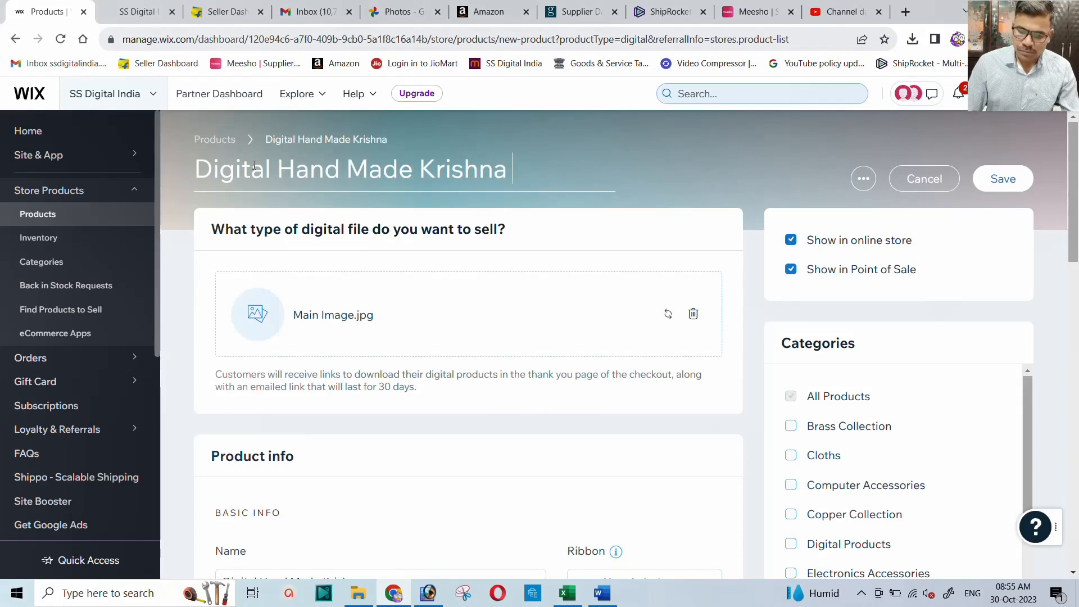
pyautogui.write(' Image')
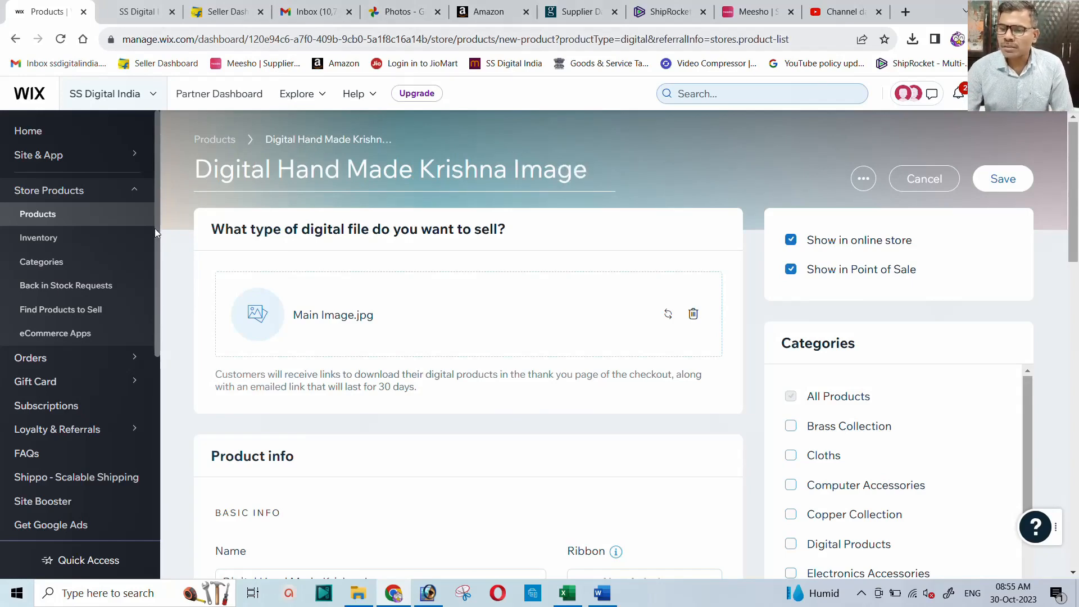
pyautogui.scroll(-3, 844, 392)
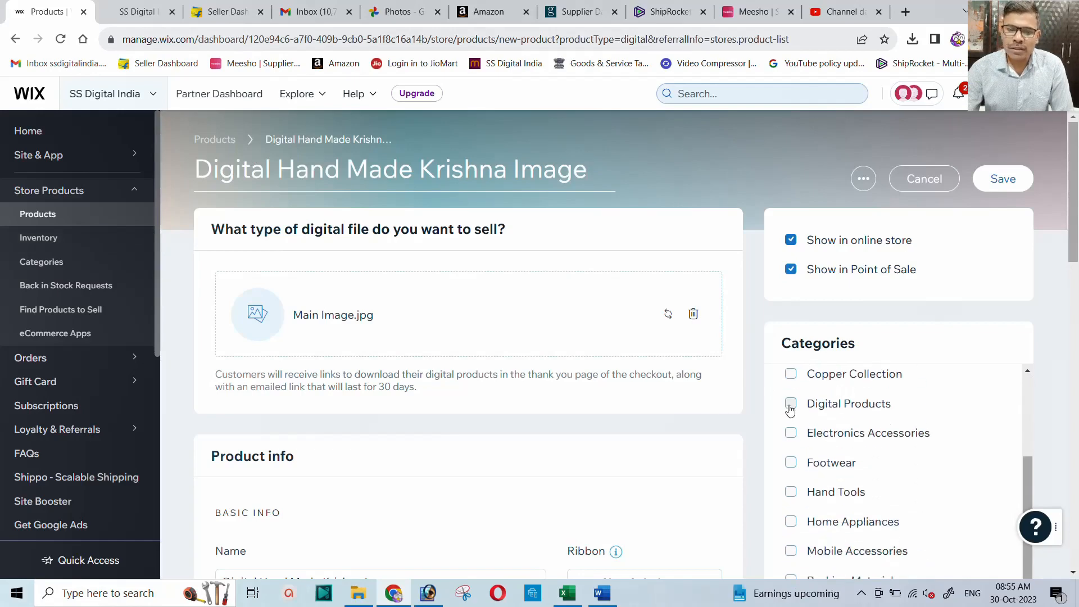
pyautogui.click(791, 403)
# Step: Copy the product's name into its description
pyautogui.scroll(-4, 381, 384)
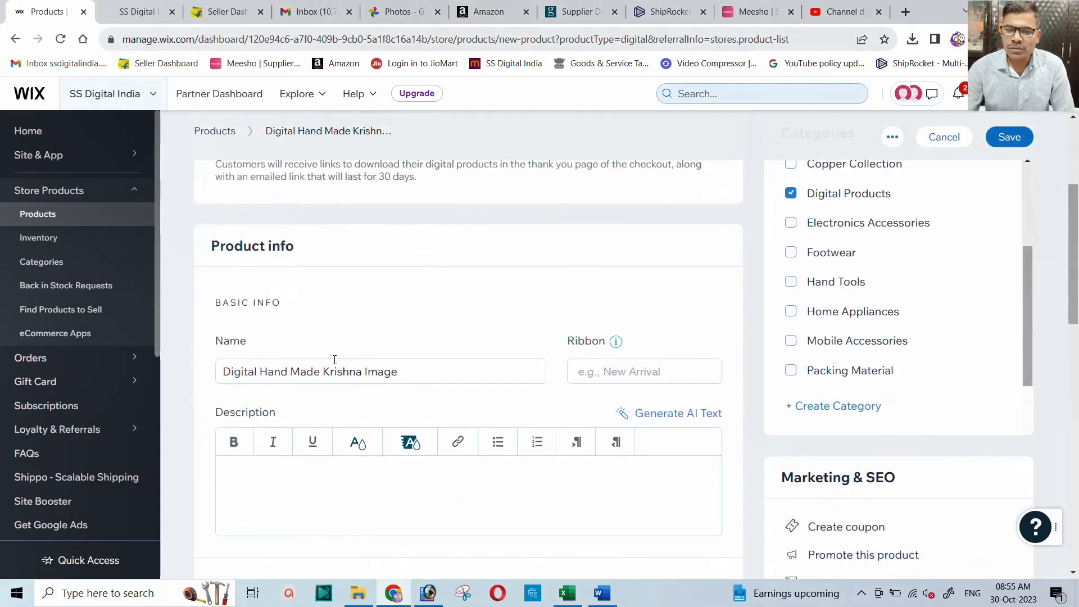
pyautogui.scroll(4, 393, 266)
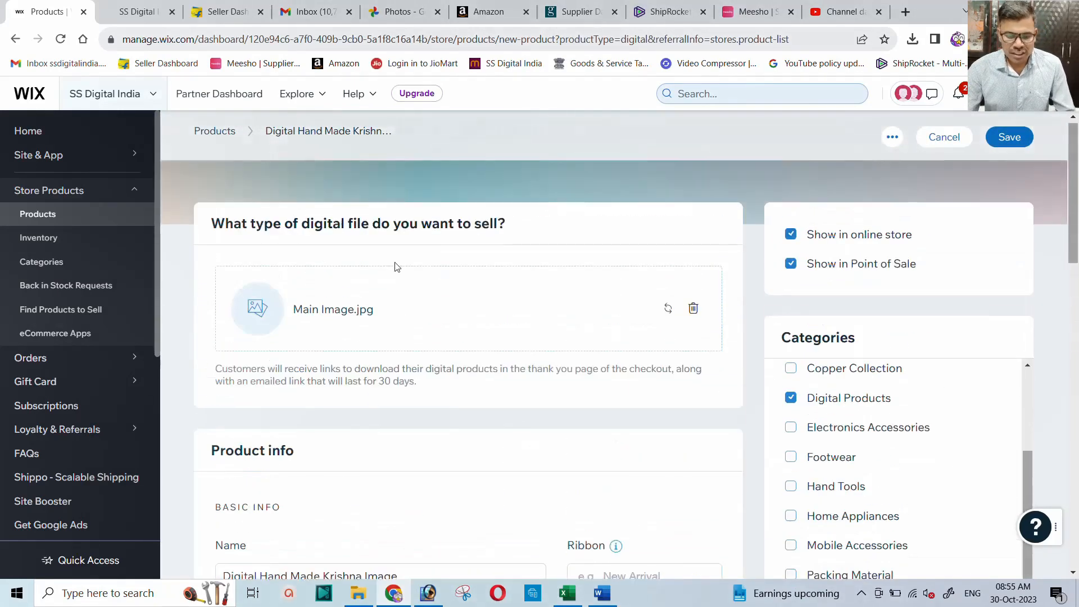
pyautogui.click(367, 171)
pyautogui.hotkey('ctrl', 'c')
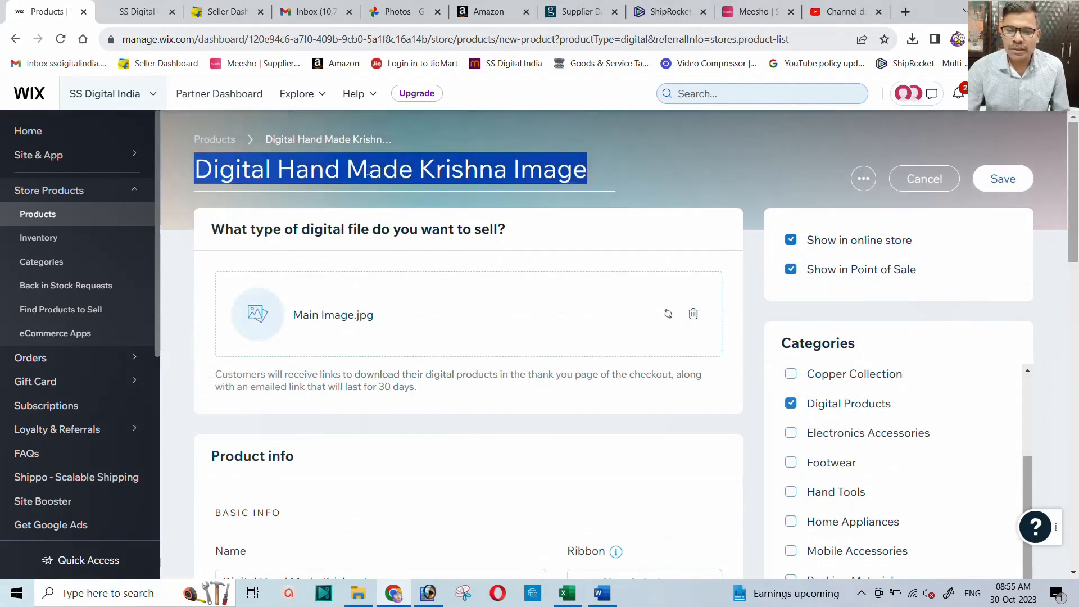
pyautogui.scroll(-4, 369, 386)
pyautogui.click(313, 478)
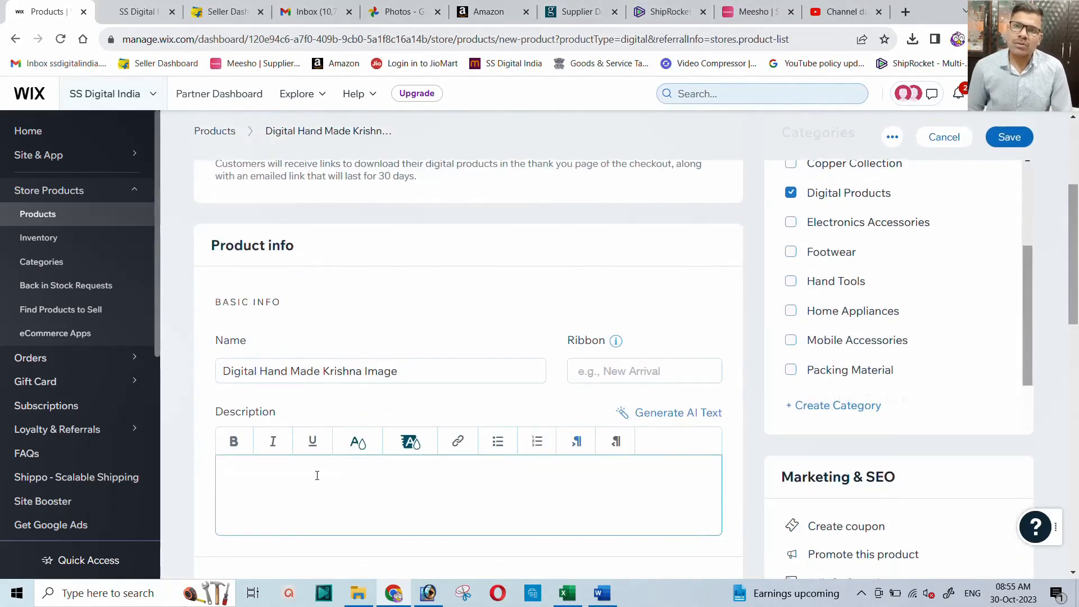
pyautogui.hotkey('ctrl', 'v')
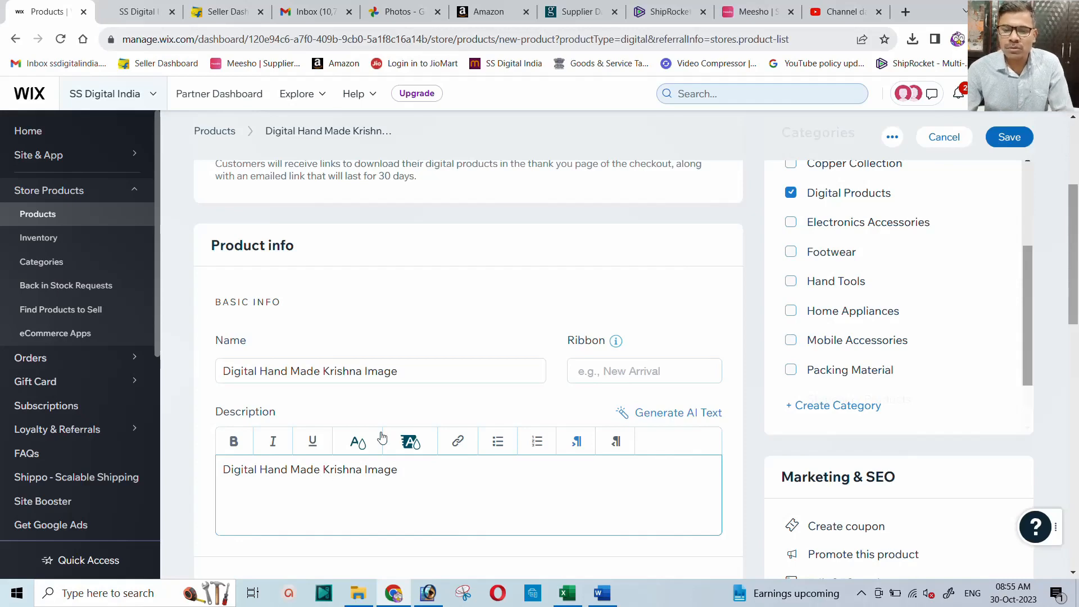
# Step: Upload Preview Image from the Krishna Images folder to the site files for the product's images
pyautogui.scroll(-5, 408, 419)
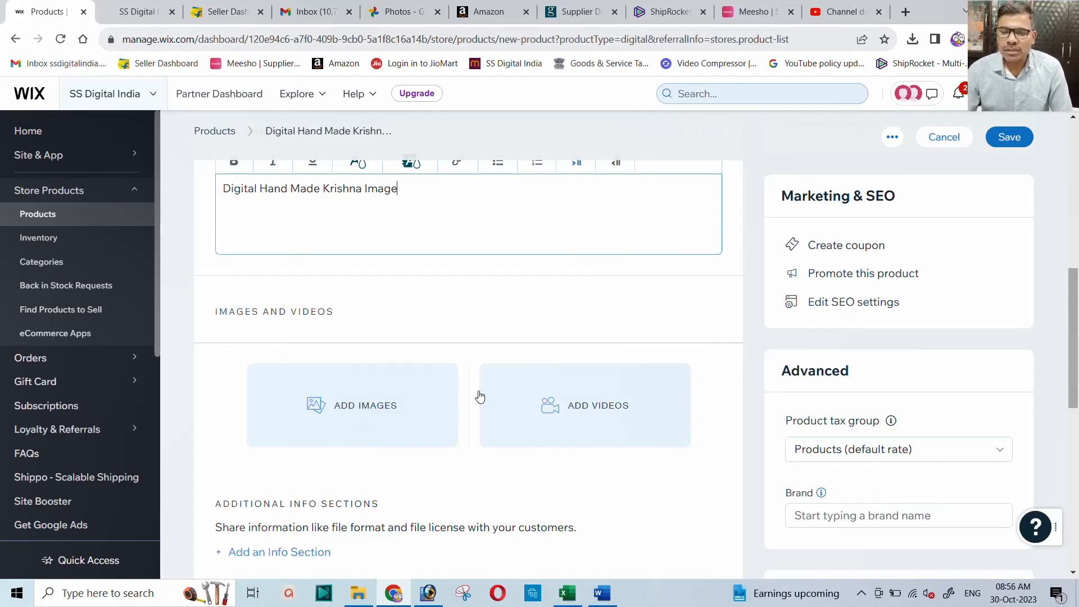
pyautogui.click(349, 406)
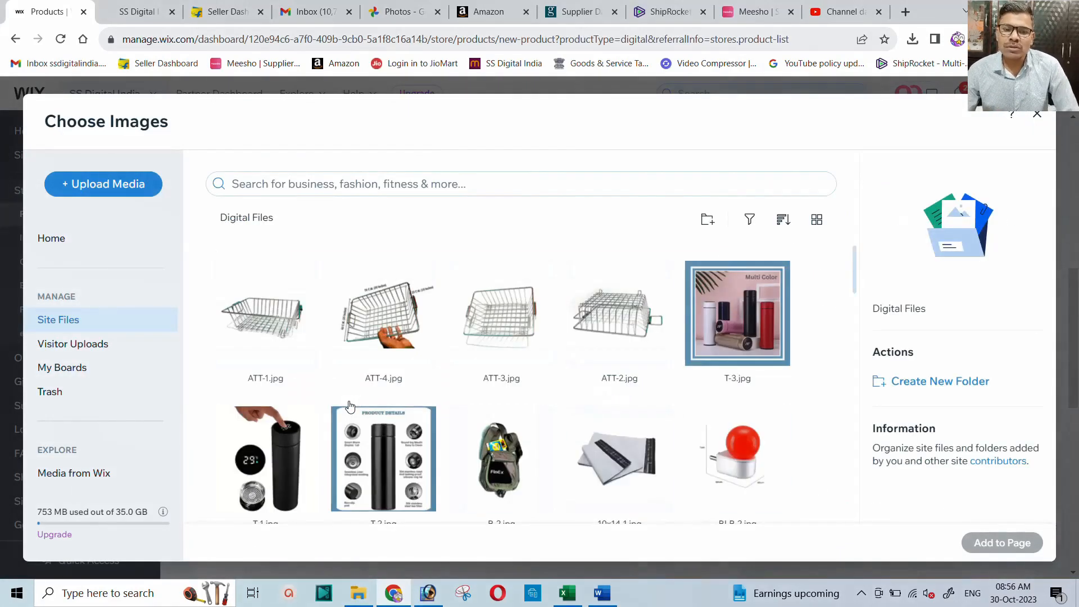
pyautogui.click(112, 187)
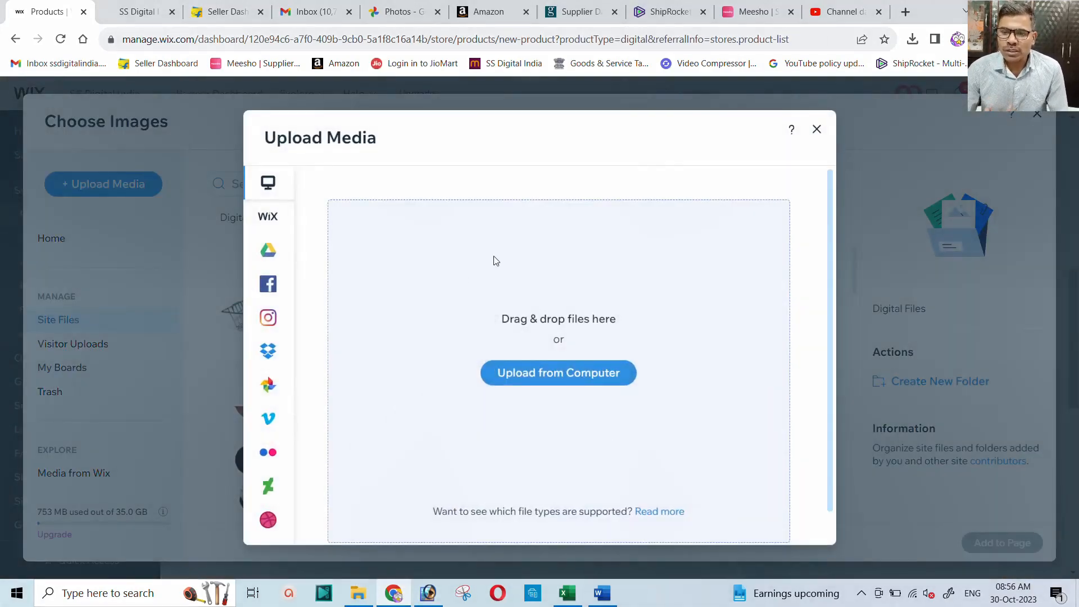
pyautogui.click(572, 379)
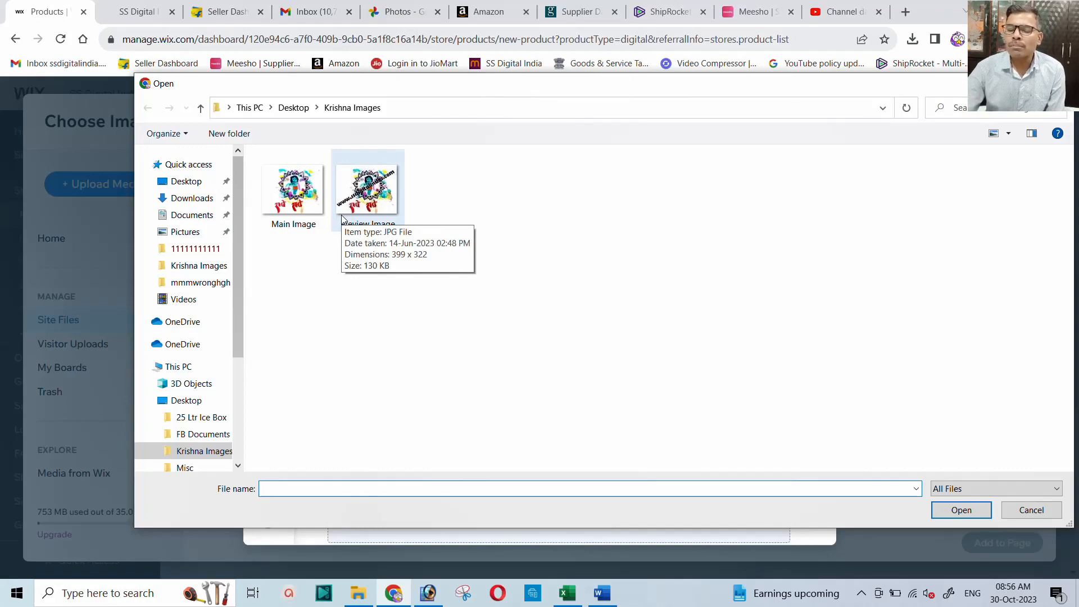
pyautogui.click(368, 196)
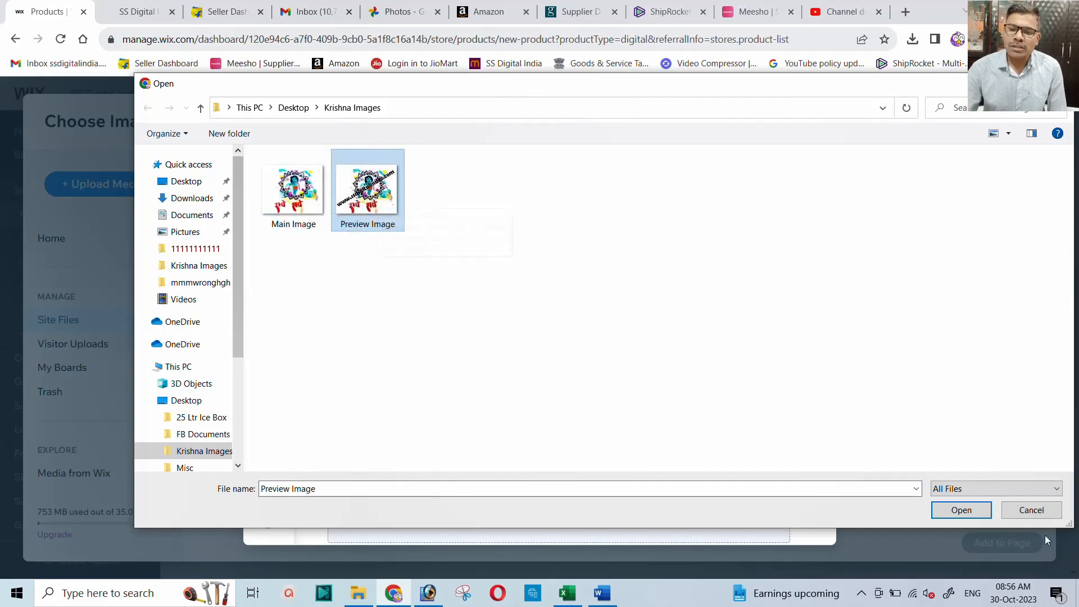
pyautogui.click(961, 510)
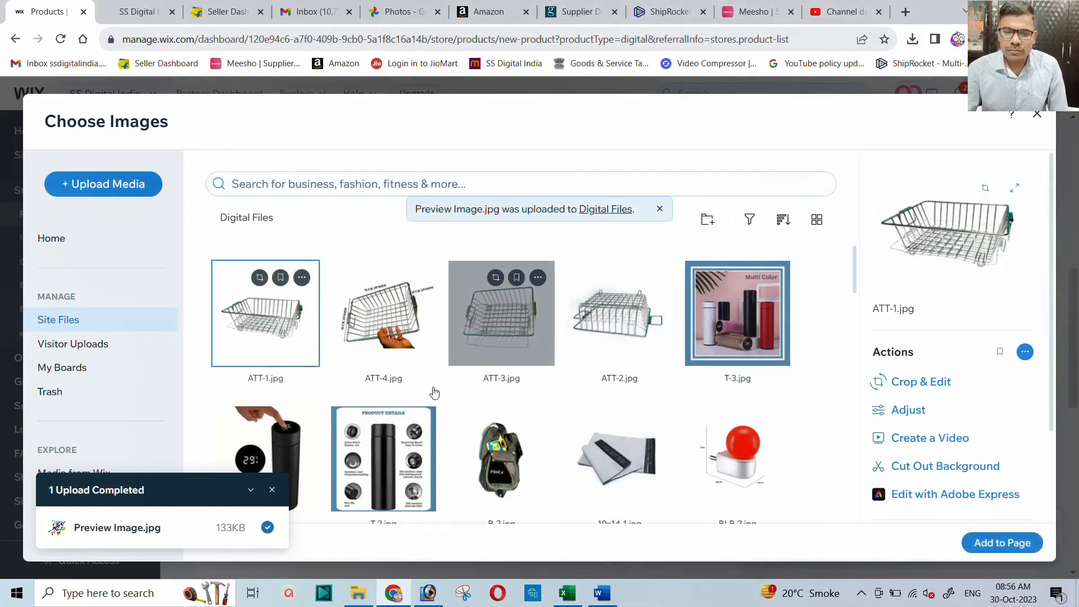
pyautogui.click(272, 489)
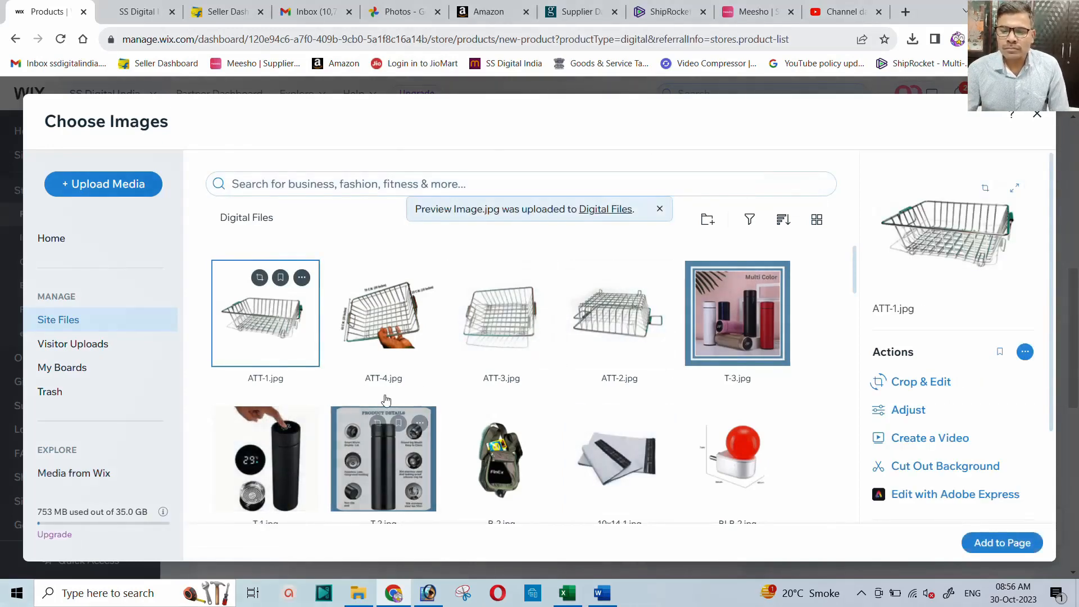
# Step: Reopen the product's image chooser and add the uploaded Preview Image.jpg from the site files to the product
pyautogui.scroll(-2, 414, 363)
pyautogui.scroll(-7, 414, 364)
pyautogui.scroll(9, 418, 361)
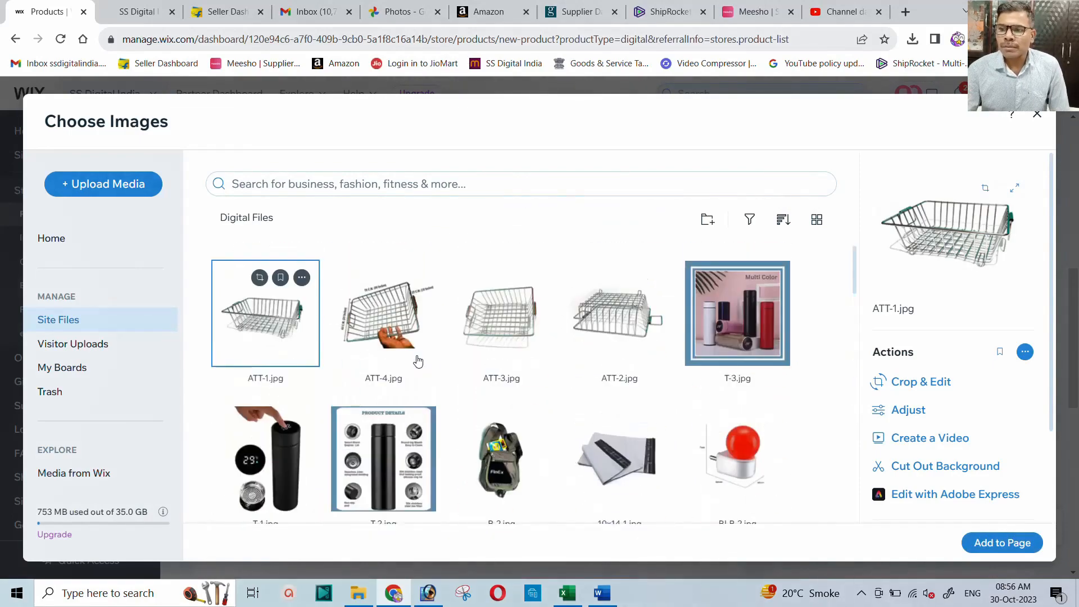
pyautogui.click(1037, 115)
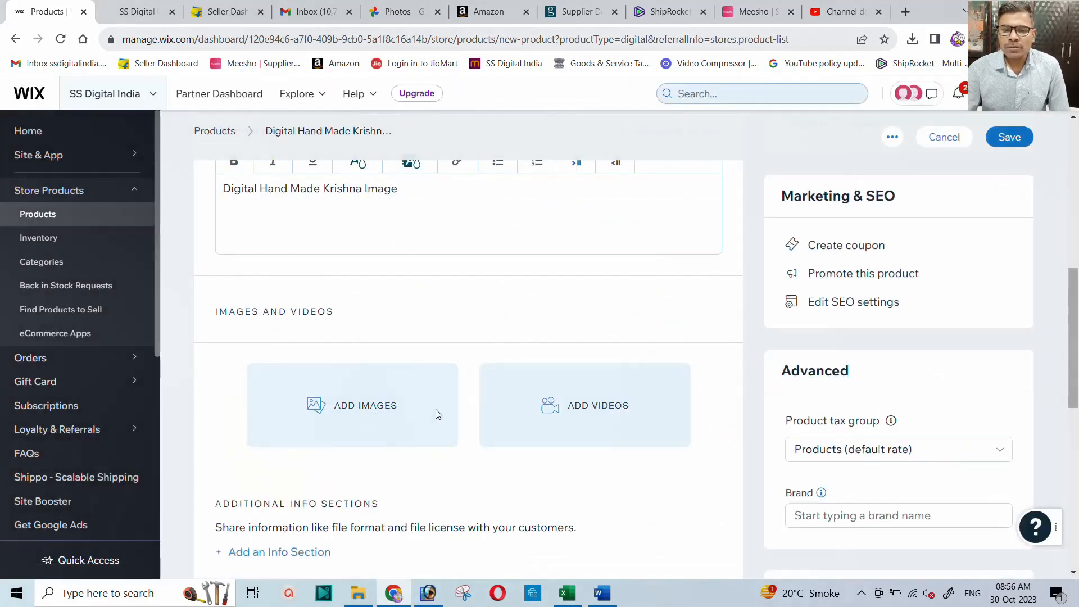
pyautogui.click(353, 405)
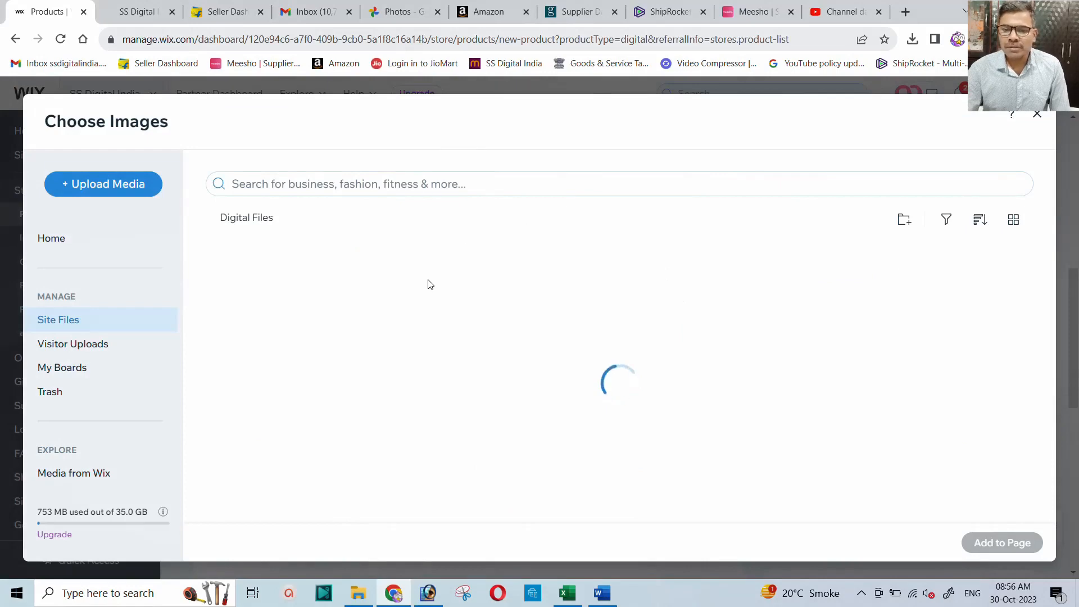
pyautogui.click(270, 315)
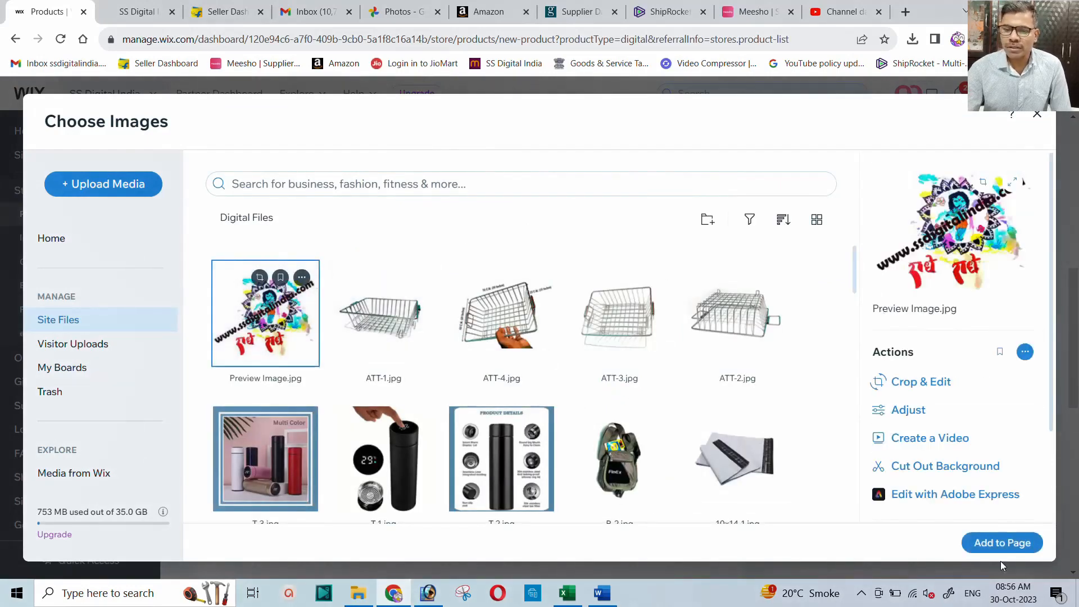
pyautogui.click(1002, 543)
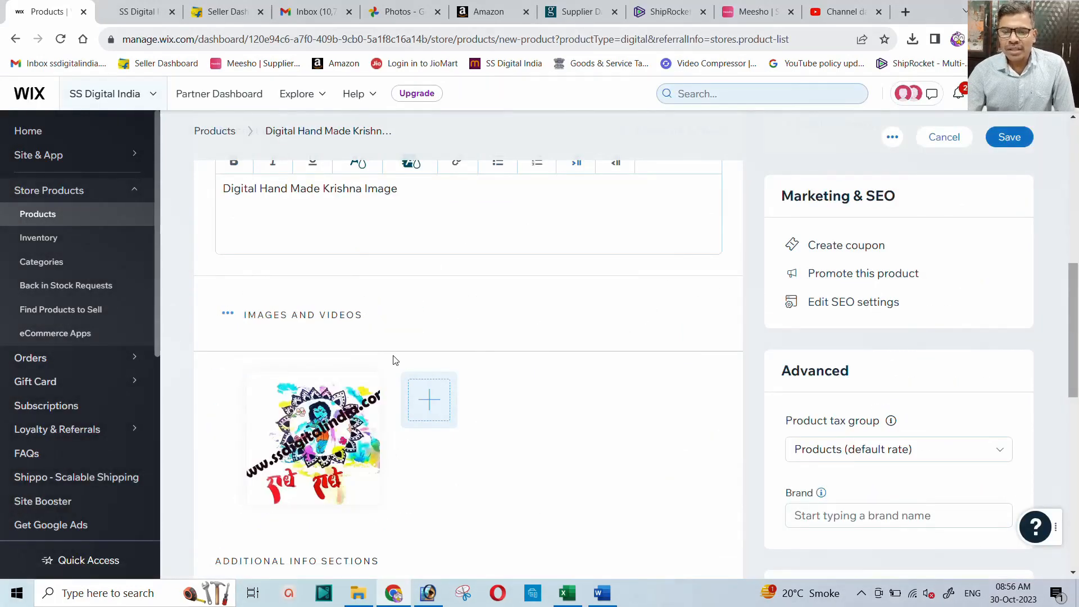
# Step: Set the product's price to ₹20 and its cost of goods to ₹5
pyautogui.scroll(-3, 426, 362)
pyautogui.scroll(-5, 426, 362)
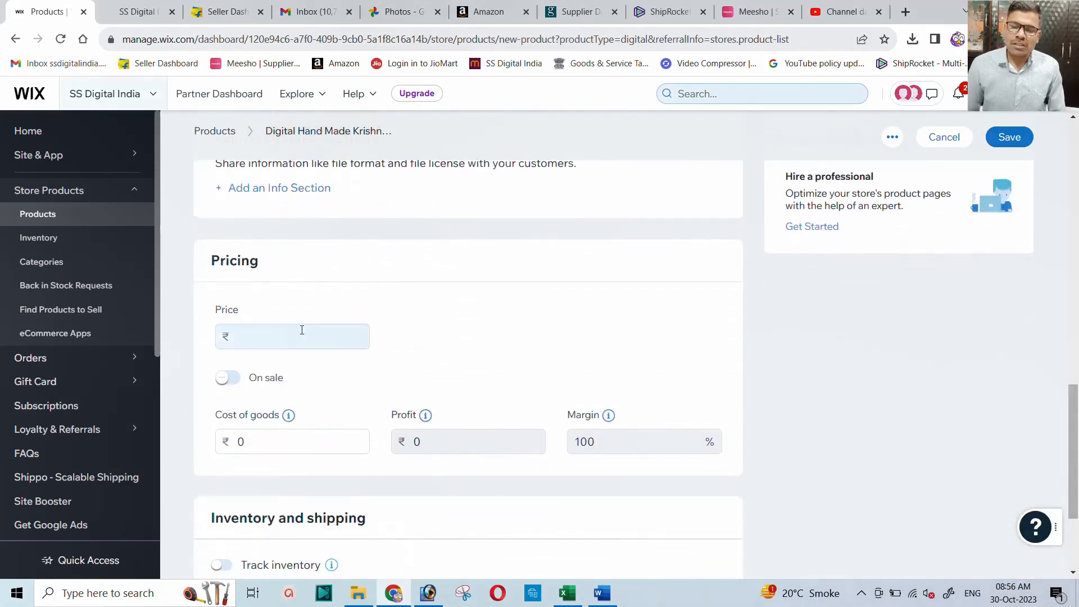
pyautogui.click(278, 340)
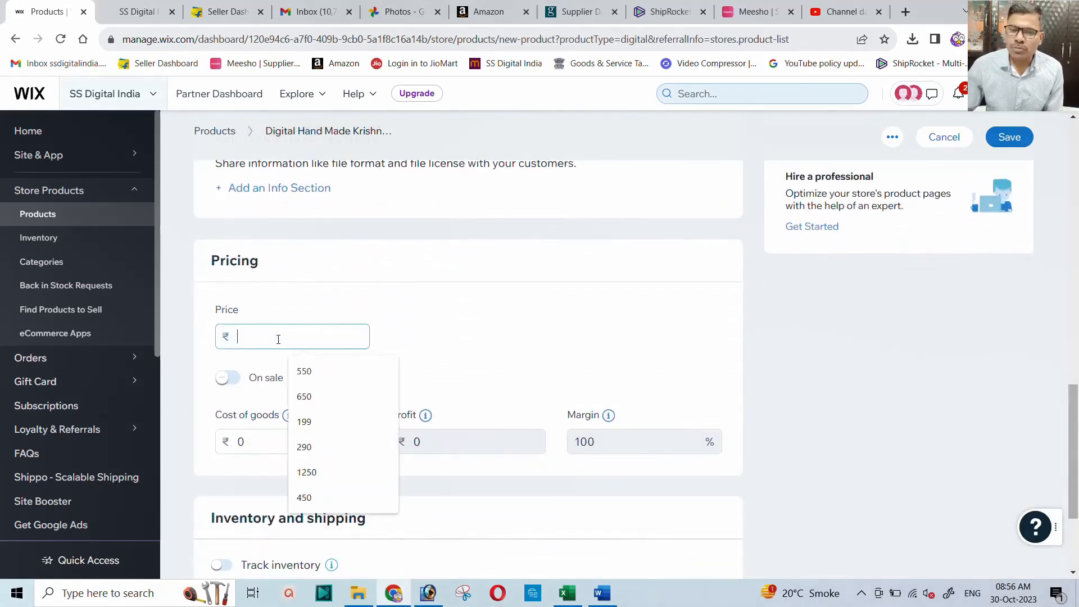
pyautogui.write('20')
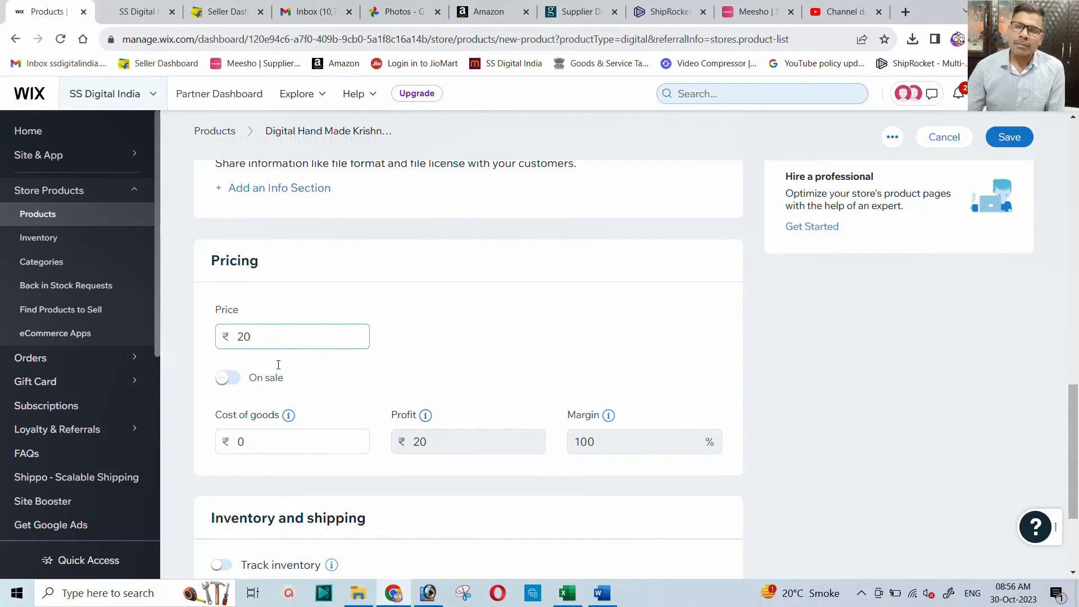
pyautogui.click(265, 442)
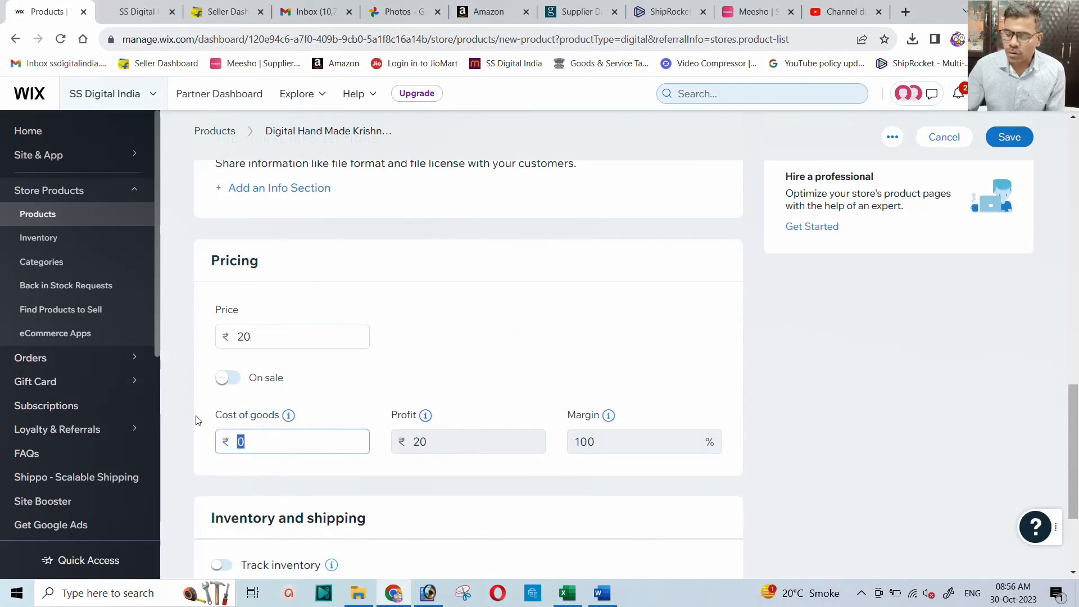
pyautogui.write('5')
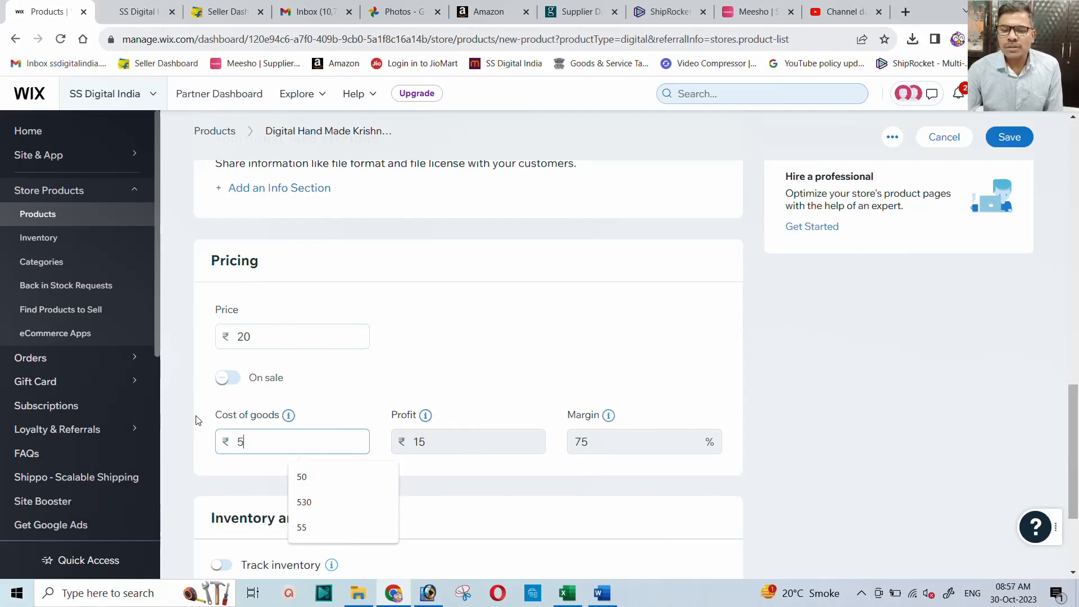
pyautogui.click(459, 478)
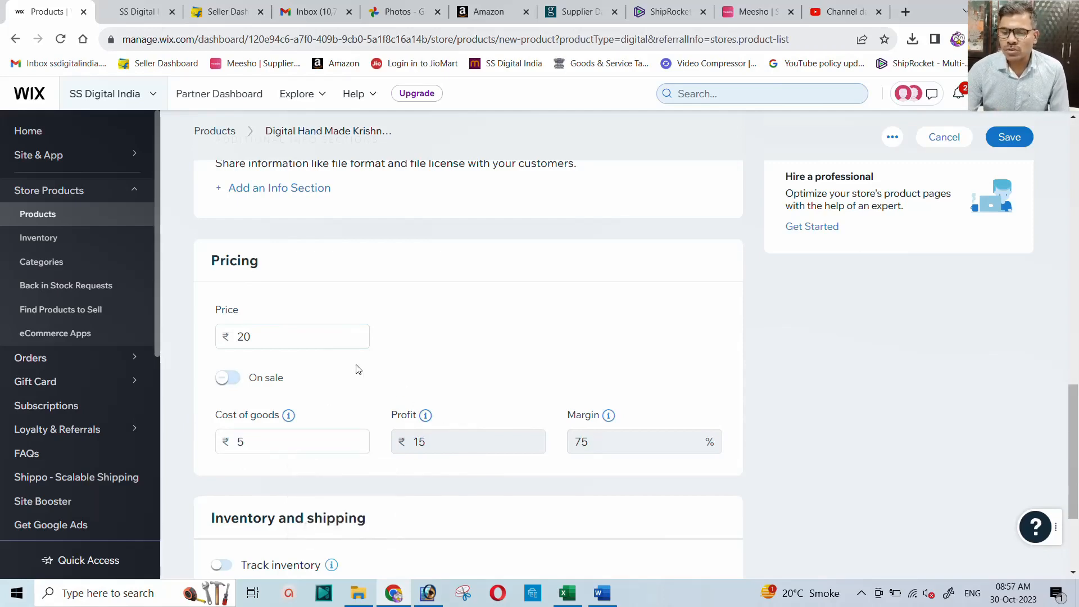
# Step: Enter SSDL-KRSN01 as the product's SKU and save the product
pyautogui.scroll(-3, 371, 360)
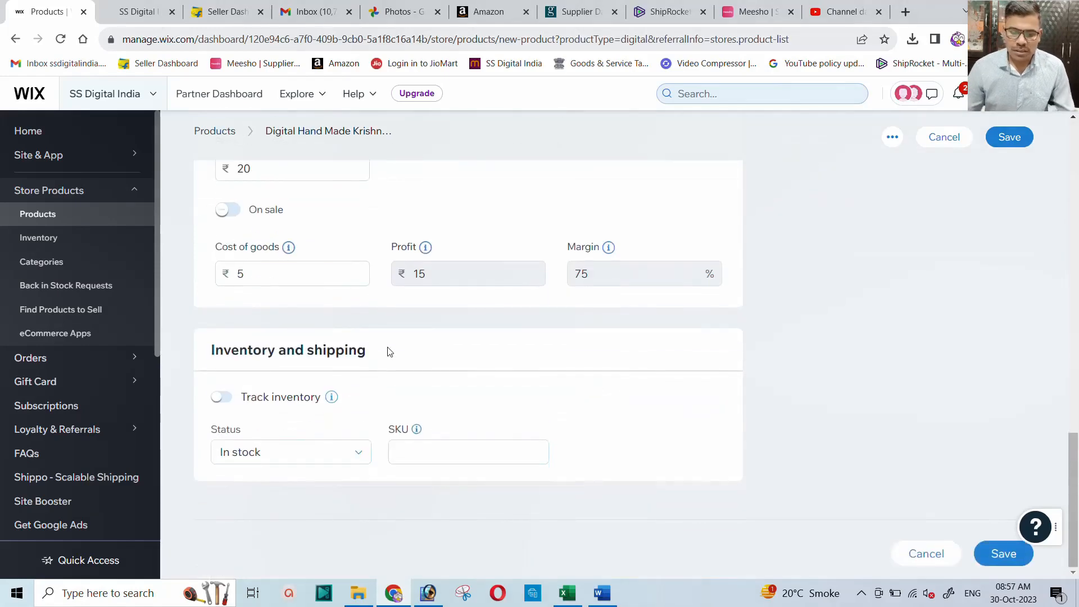
pyautogui.click(420, 448)
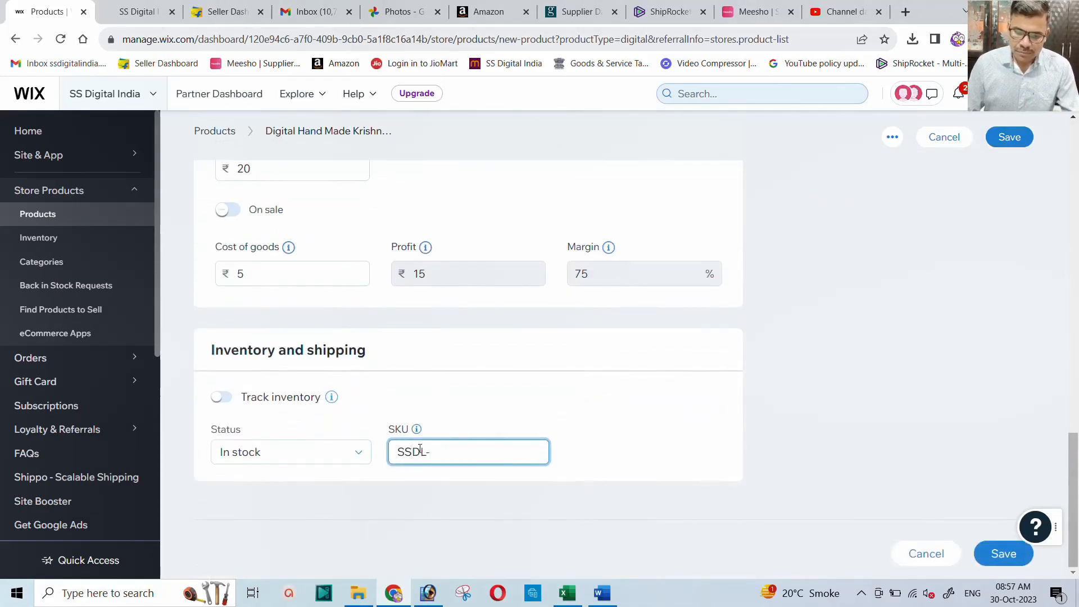
pyautogui.write('SSDL-KRSN')
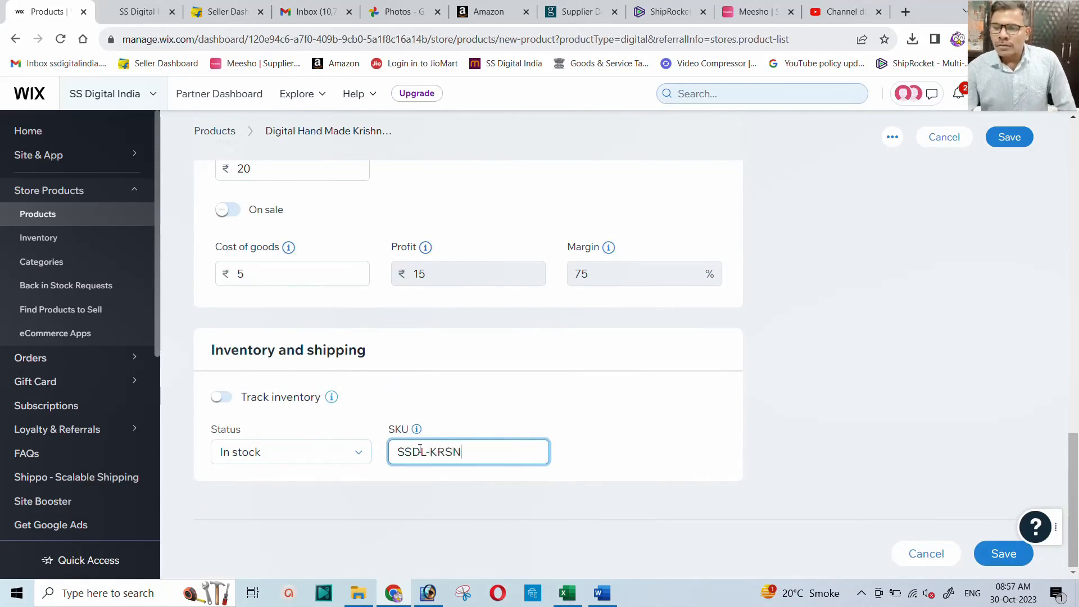
pyautogui.write('01')
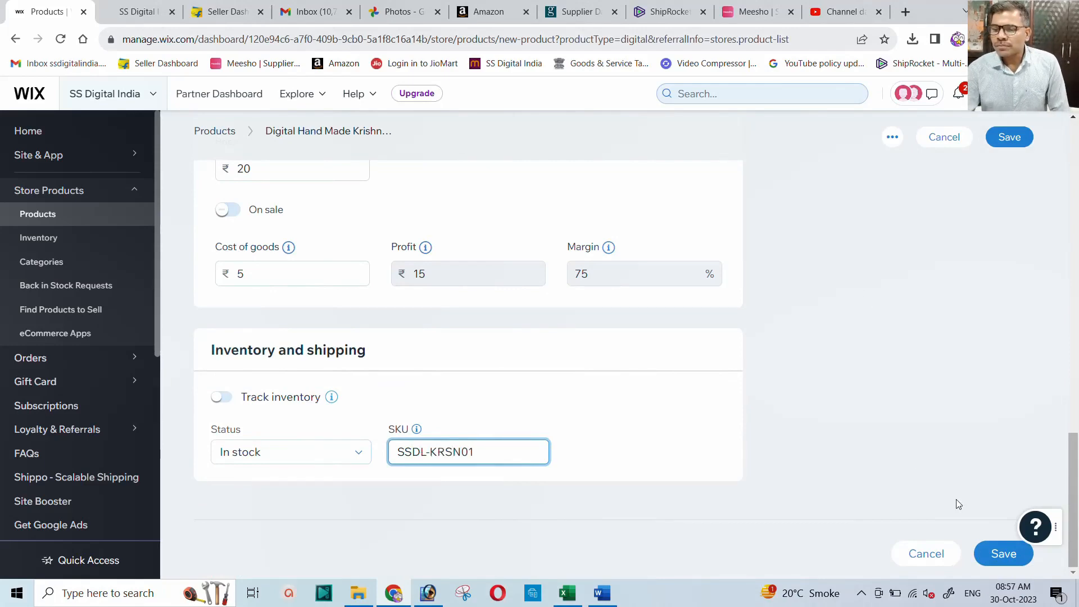
pyautogui.click(1004, 557)
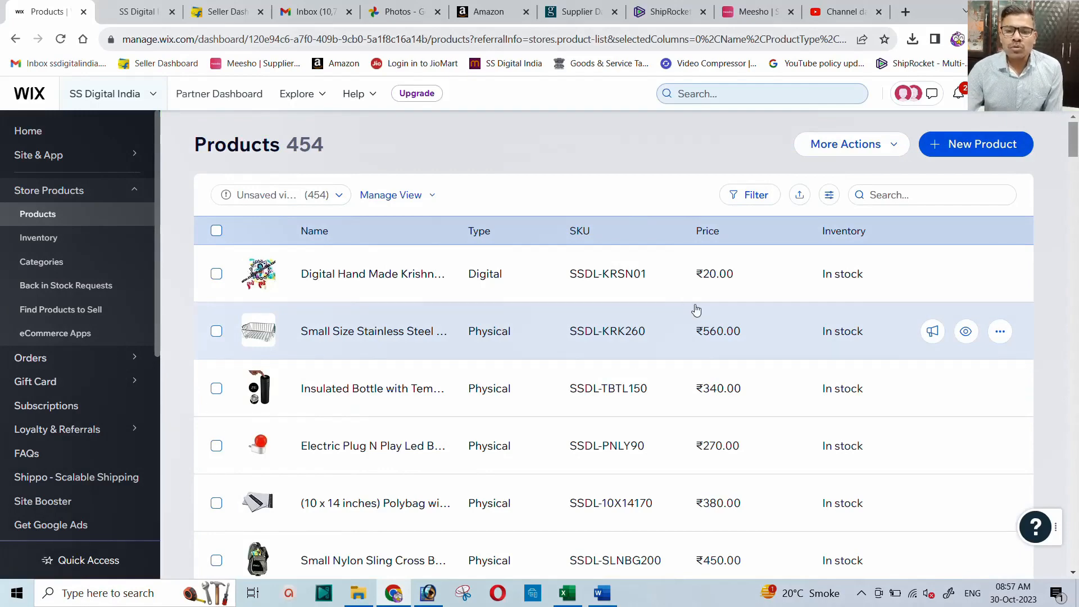
# Step: Reload the ssdigitalindia.com storefront and look for the new Krishna image listing among the products
pyautogui.click(130, 14)
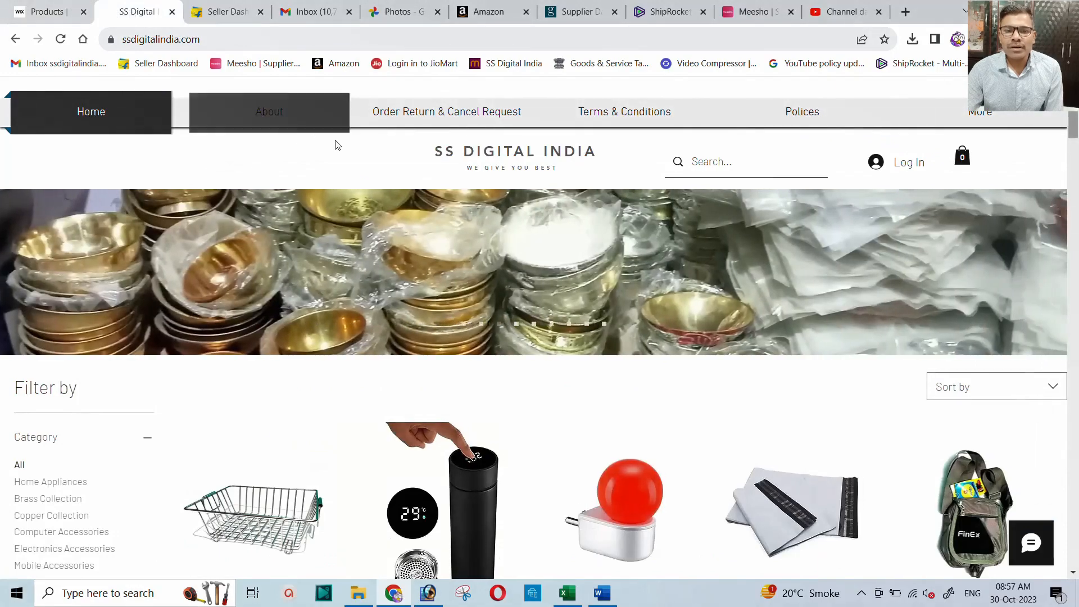
pyautogui.click(61, 41)
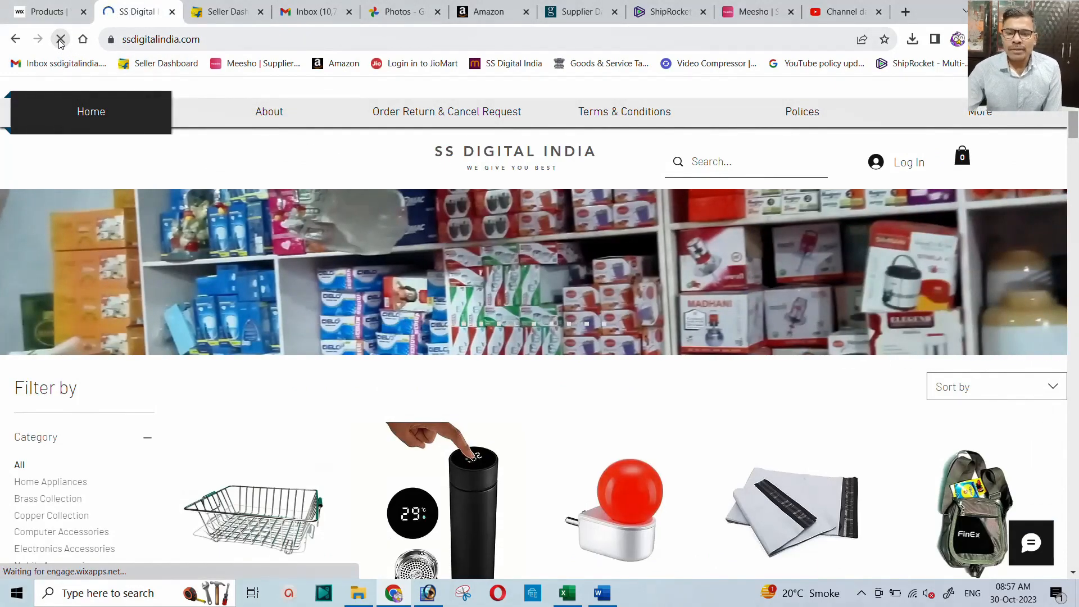
pyautogui.scroll(-3, 432, 236)
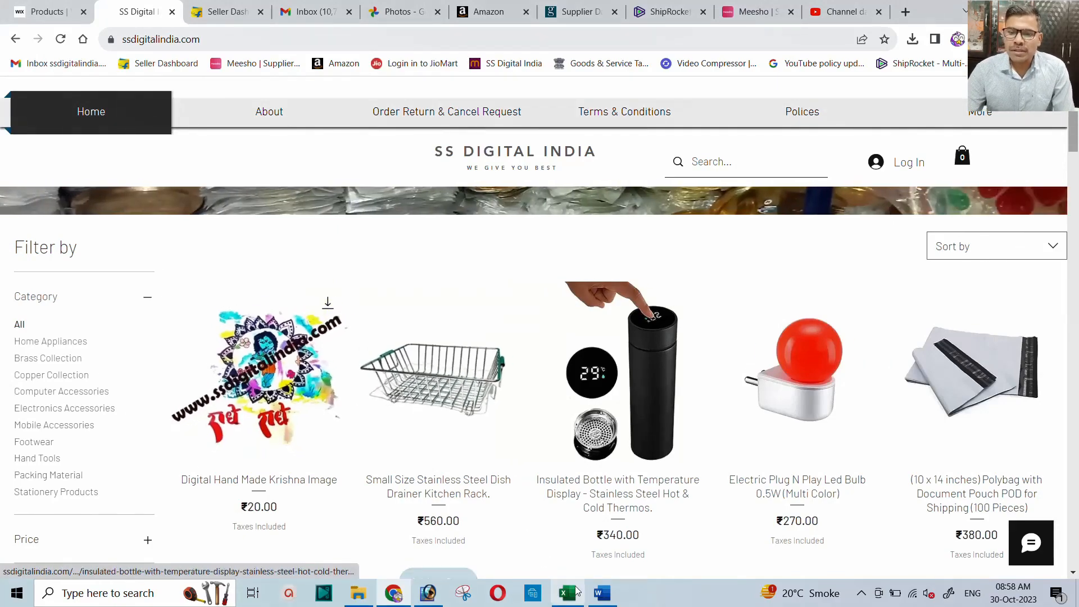
# Step: Review the five facts under "Marketing facts for digital marketing" in the Word document, highlighting them in turn, and return to the storefront in Chrome
pyautogui.click(603, 594)
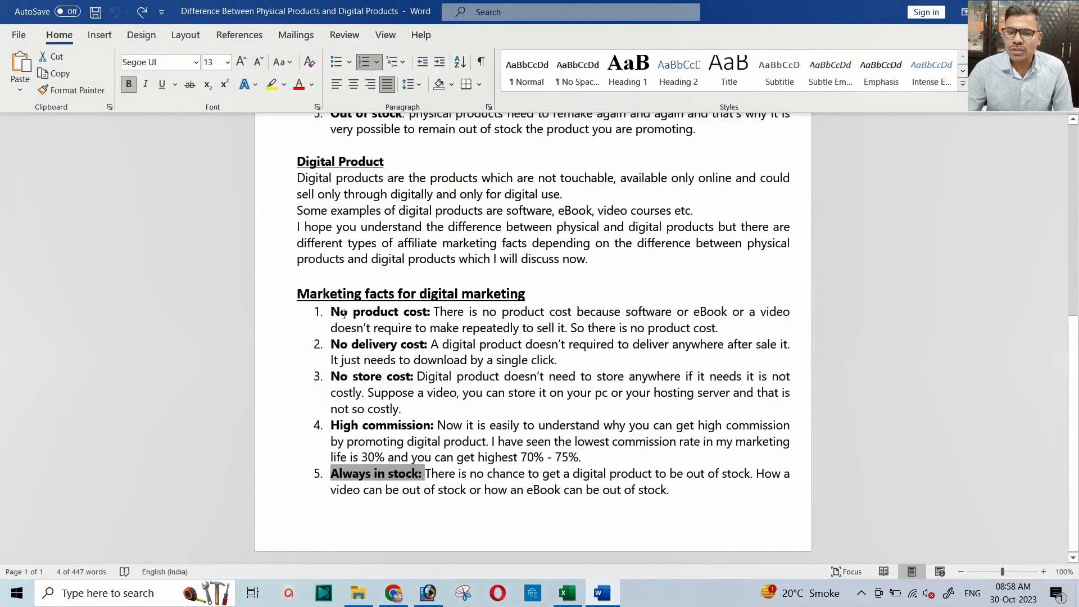
pyautogui.moveTo(324, 311); pyautogui.dragTo(402, 310)
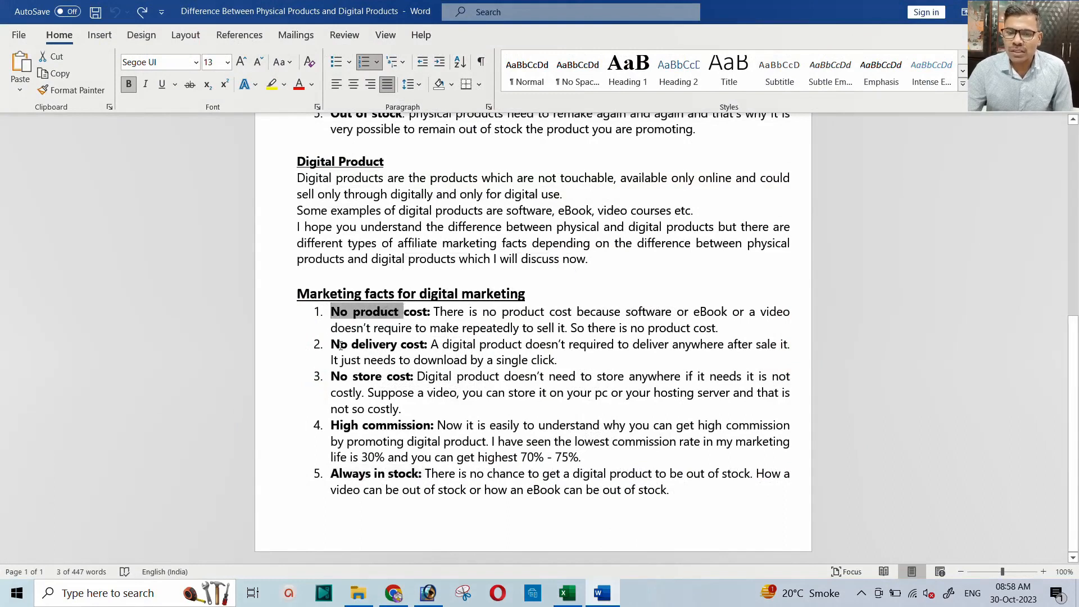
pyautogui.moveTo(341, 345); pyautogui.dragTo(431, 344)
pyautogui.moveTo(353, 376); pyautogui.dragTo(414, 360)
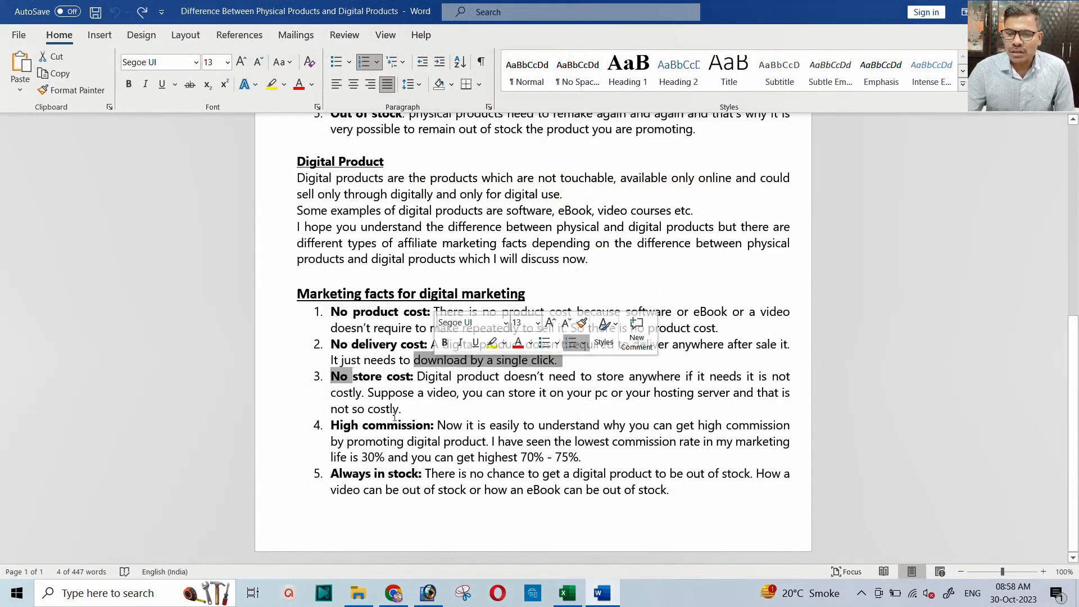
pyautogui.moveTo(333, 423); pyautogui.dragTo(433, 425)
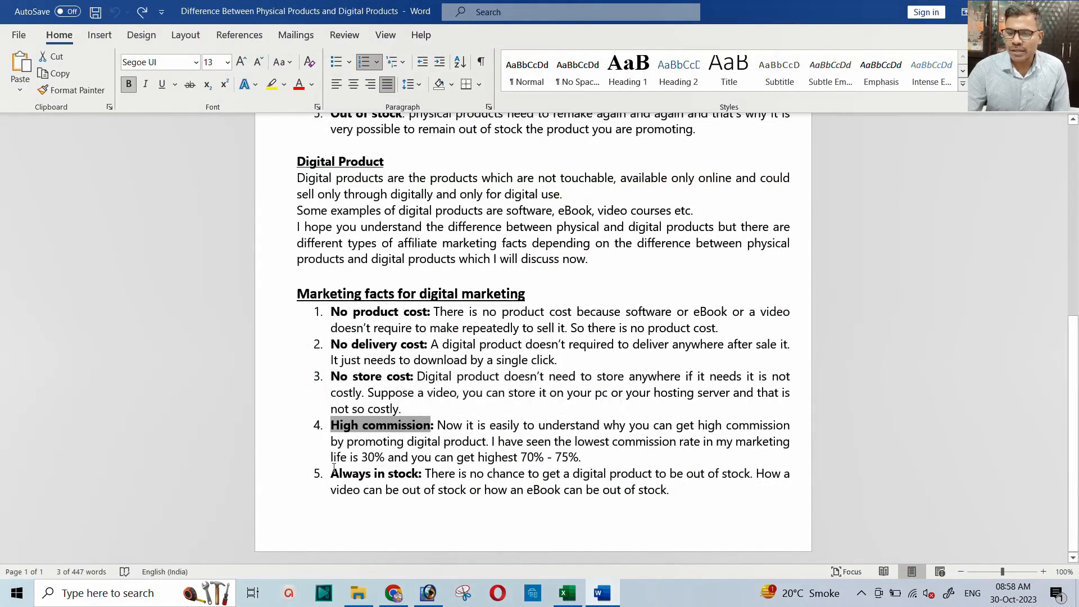
pyautogui.moveTo(332, 474); pyautogui.dragTo(420, 474)
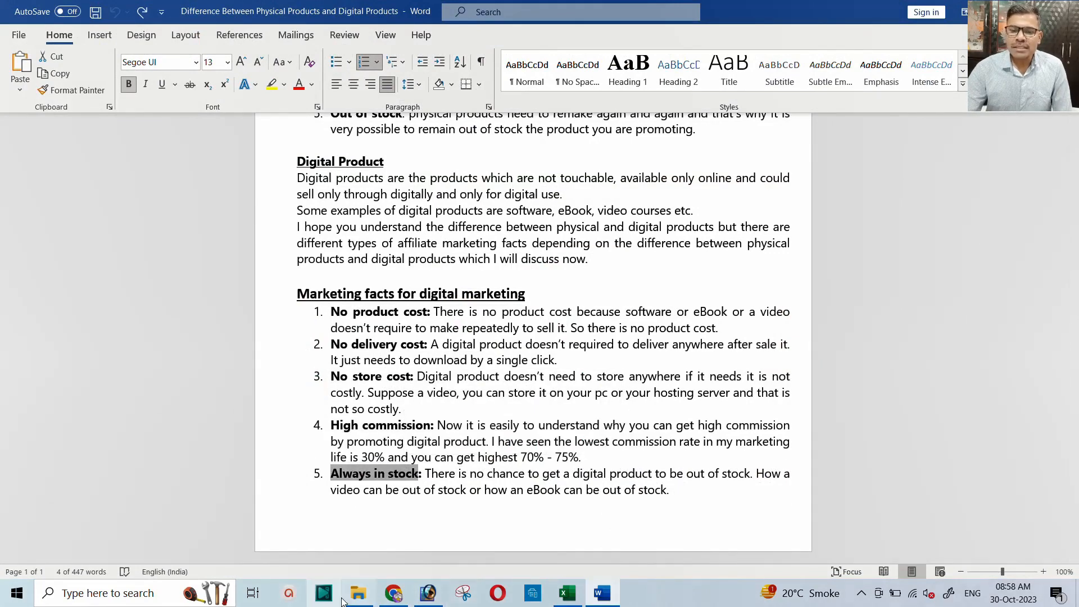
pyautogui.click(394, 594)
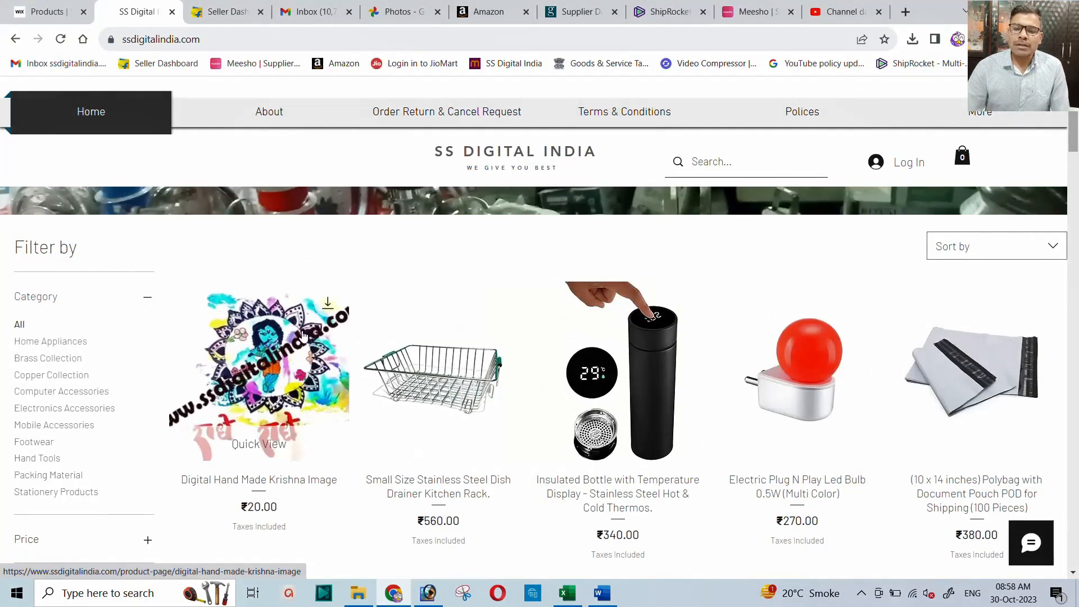